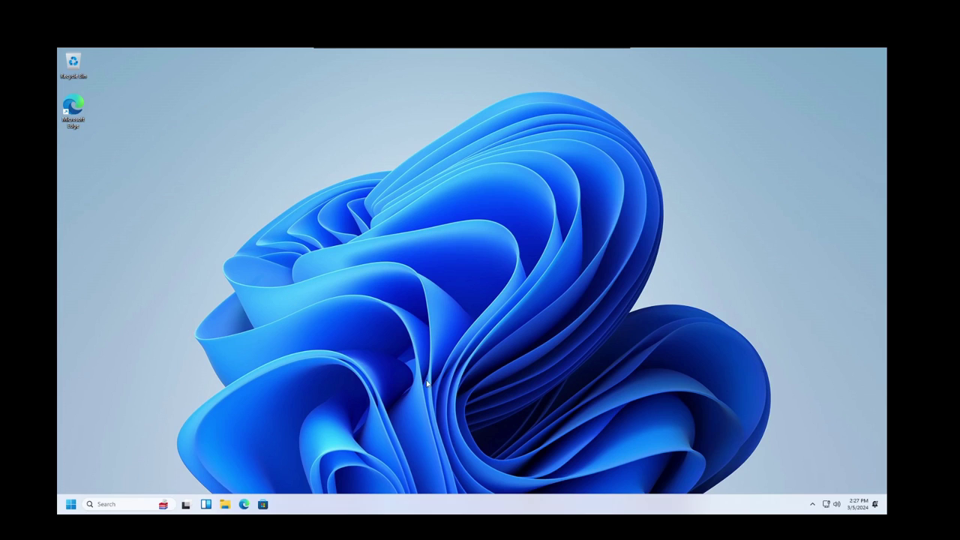
Open Task Manager from the taskbar menu and view its CPU and memory Performance page.
right_click(517, 509)
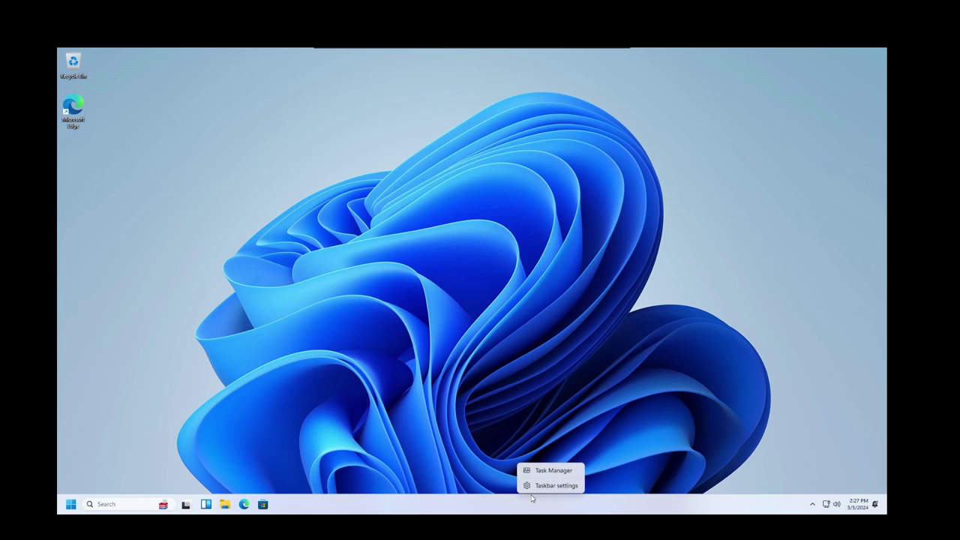
left_click(543, 471)
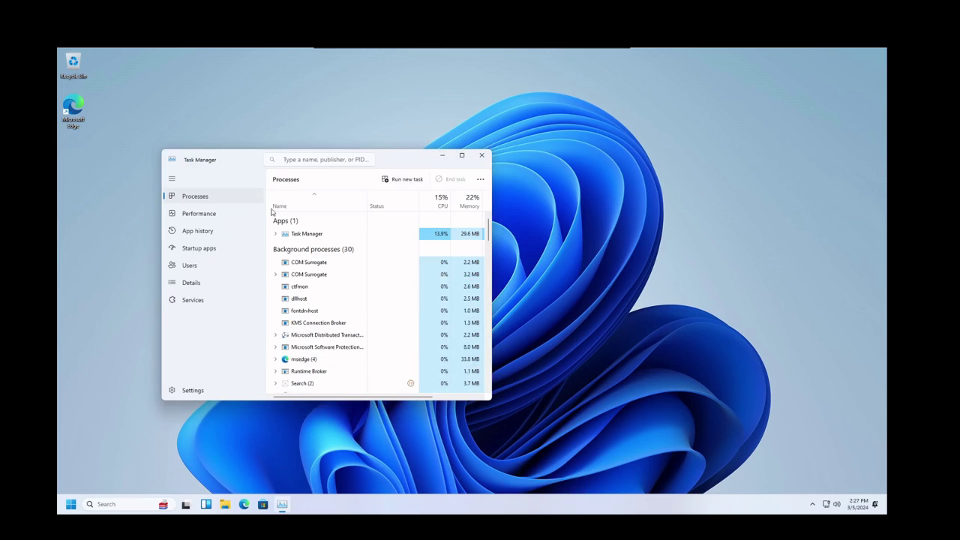
left_click(210, 215)
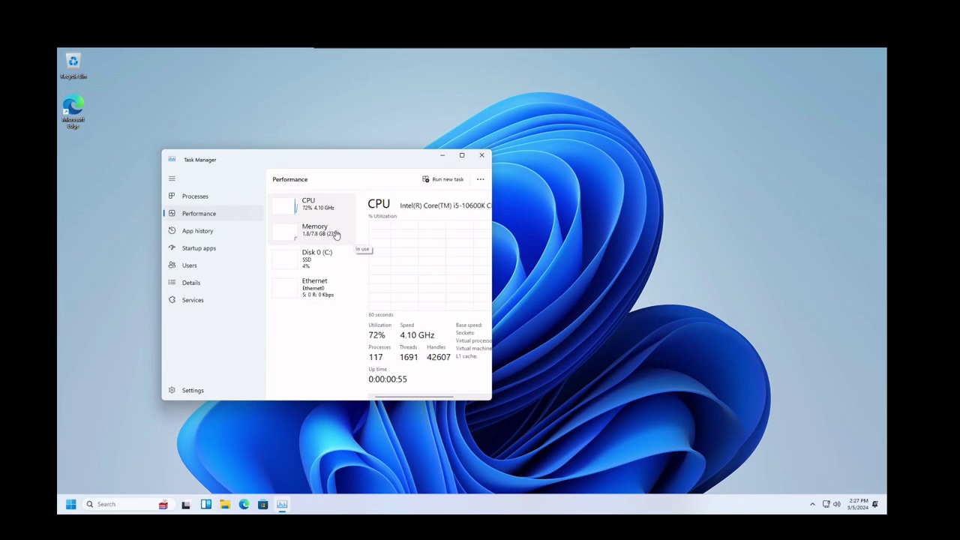
Close Task Manager, then show and dismiss the Start menu to review the pinned apps.
left_click(482, 157)
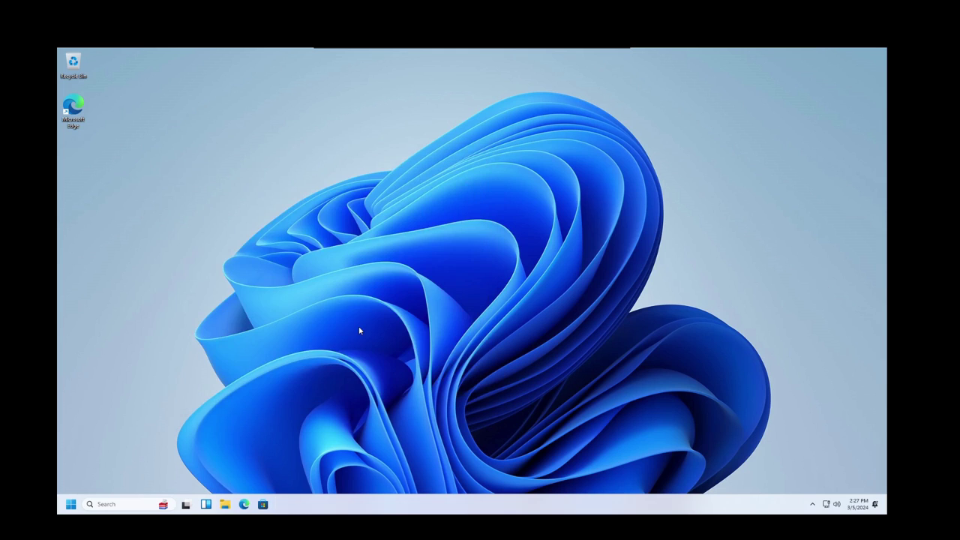
left_click(78, 504)
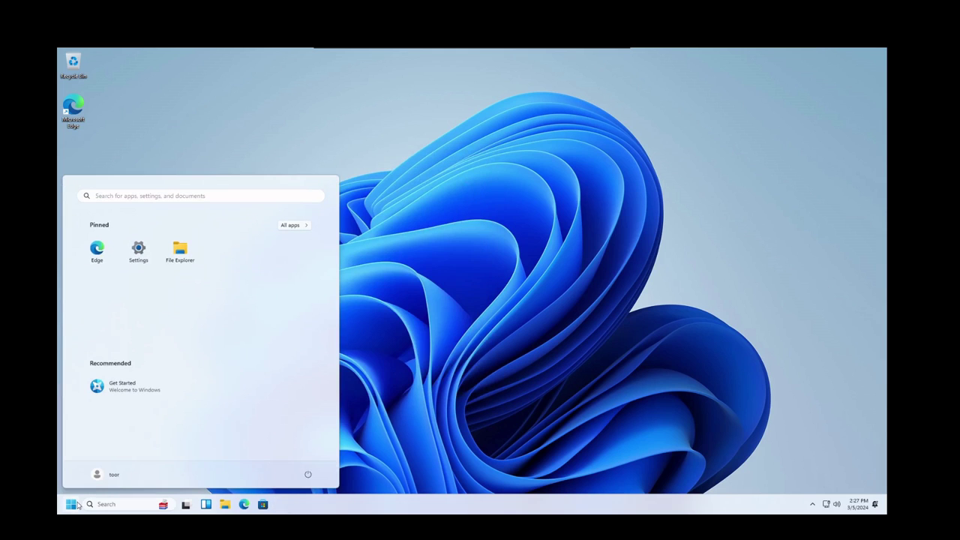
left_click(78, 505)
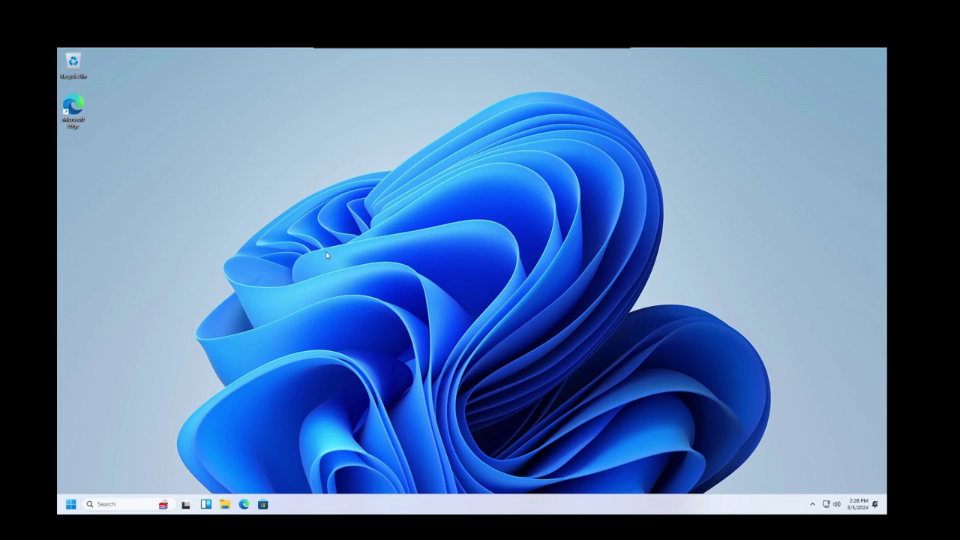
Show This PC's drives, select and then deselect Local Disk (C:), and close the window.
left_click(264, 332)
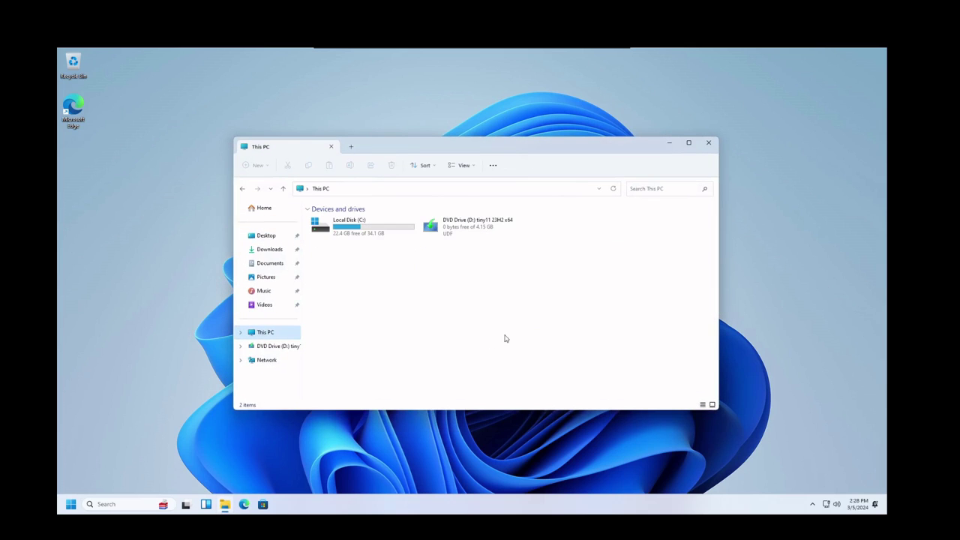
left_click(375, 234)
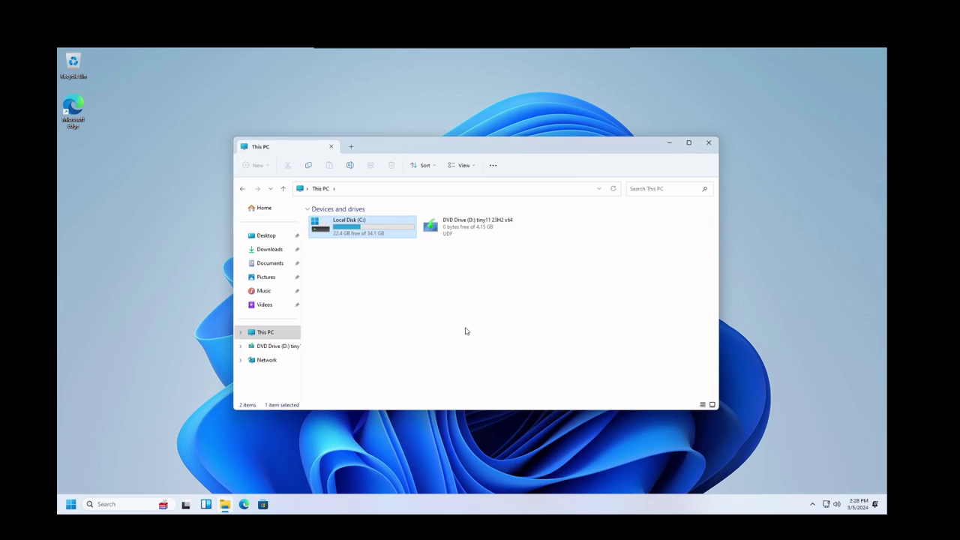
left_click(505, 359)
left_click(708, 144)
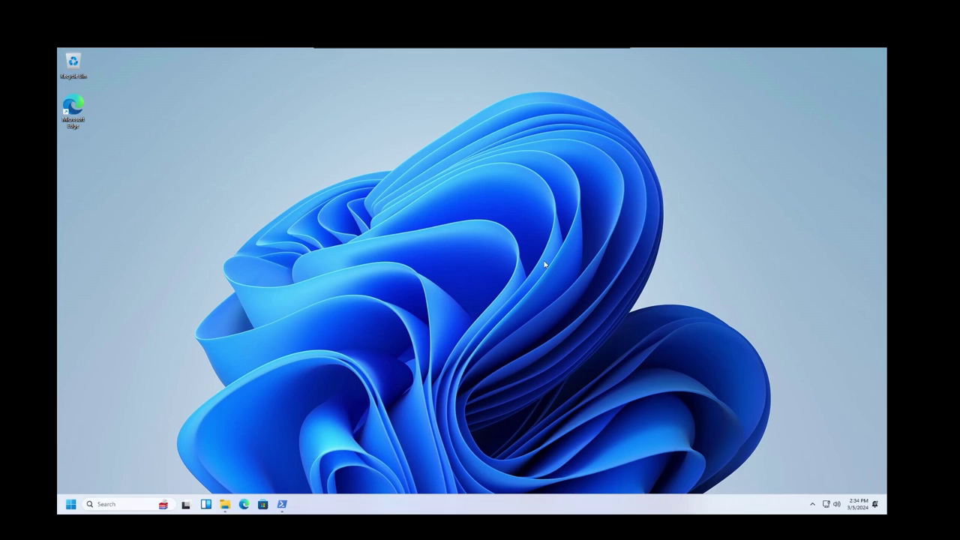
Run .\setup.exe --uninstall --system-level --force-uninstall from the Edge Installer folder in admin PowerShell.
left_click(224, 504)
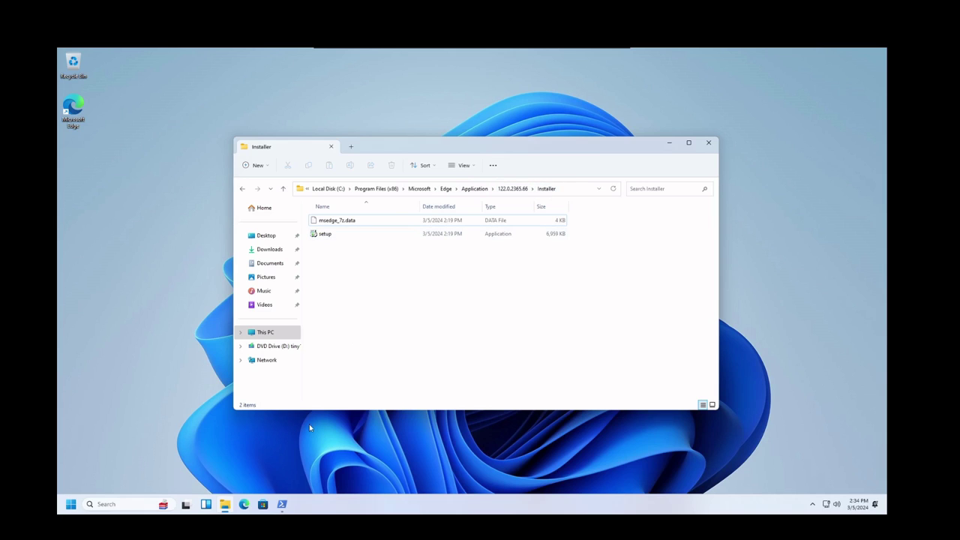
left_click(282, 505)
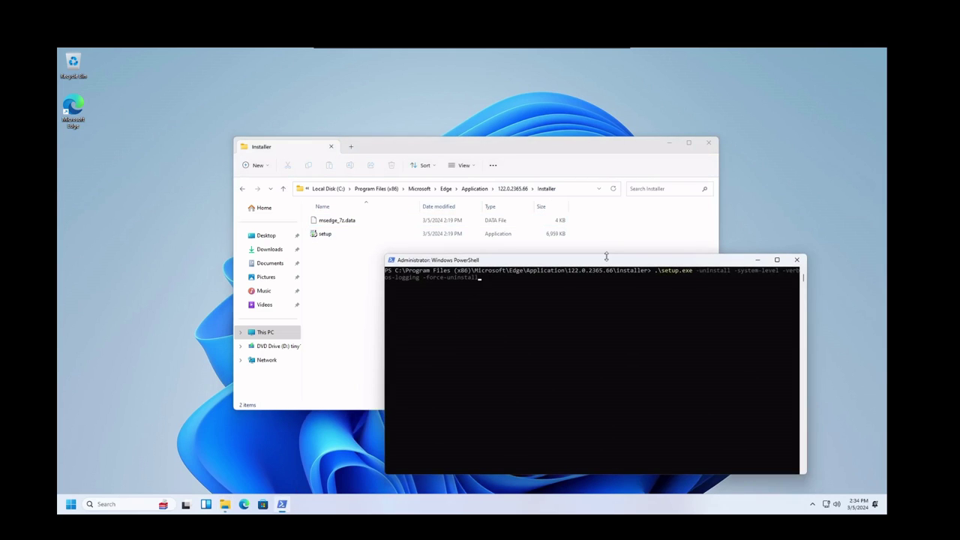
left_click_drag(607, 257, 431, 222)
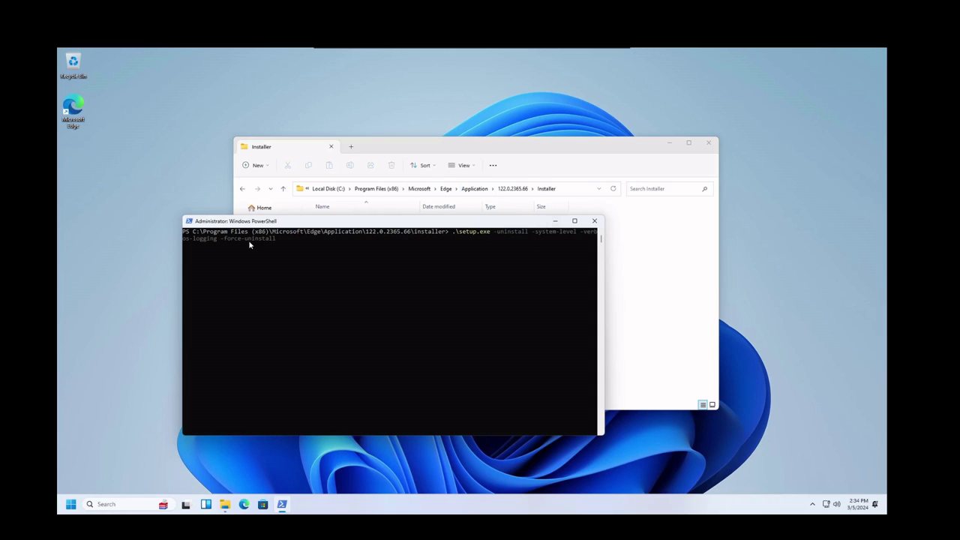
left_click(304, 254)
key("Return")
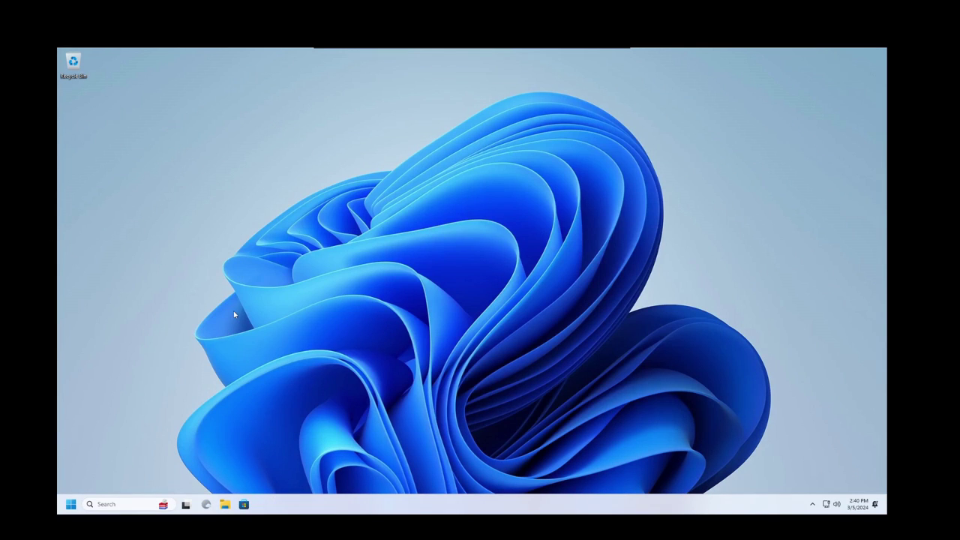
left_click(70, 505)
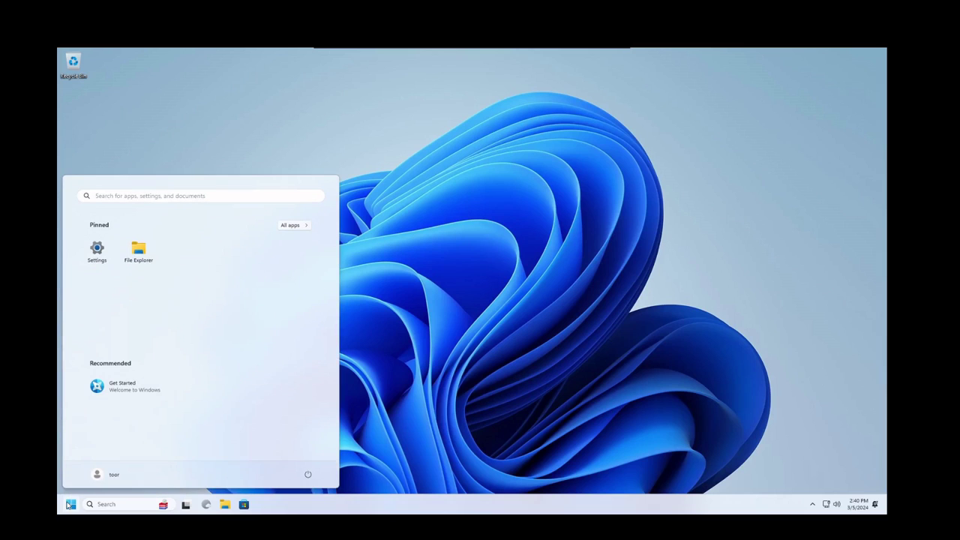
left_click(70, 504)
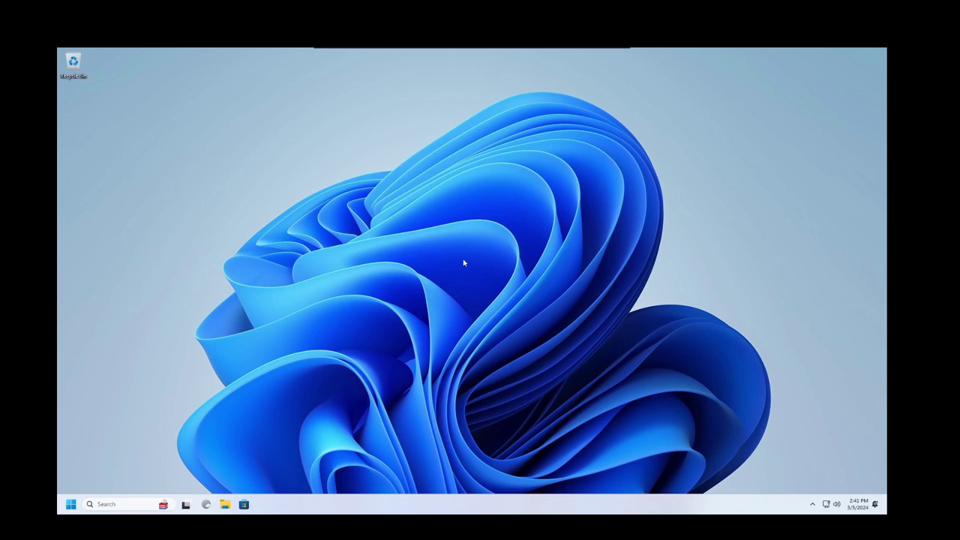
Open Task Manager from the taskbar menu and view its Performance page.
right_click(482, 508)
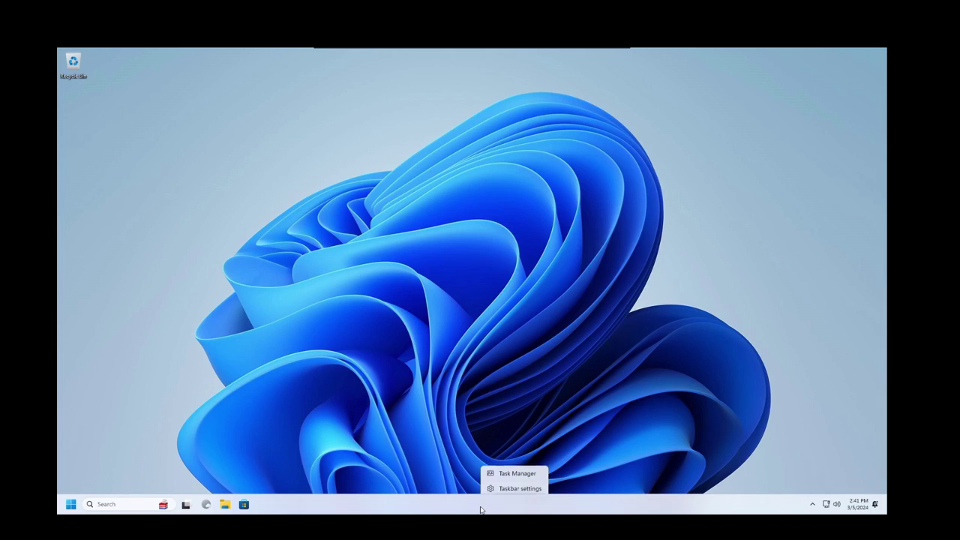
left_click(510, 471)
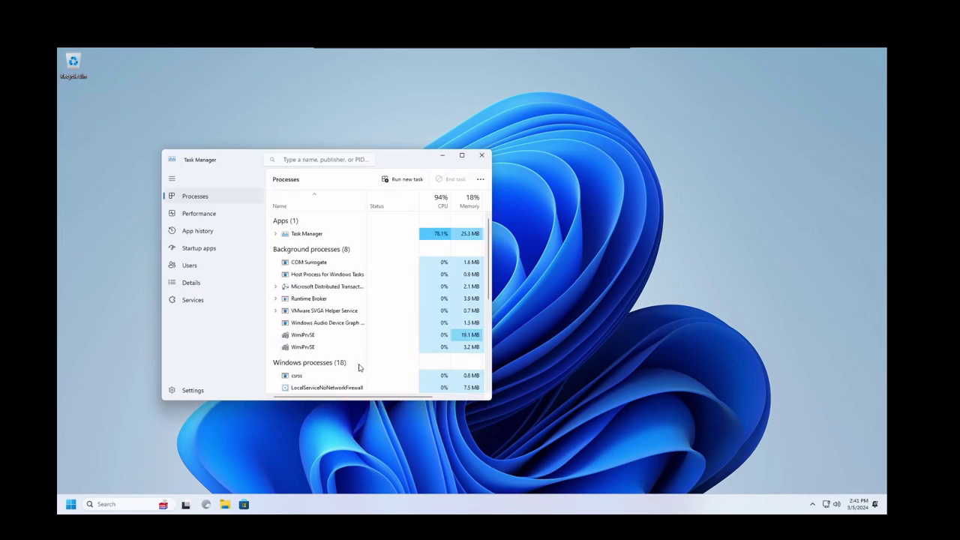
left_click(212, 217)
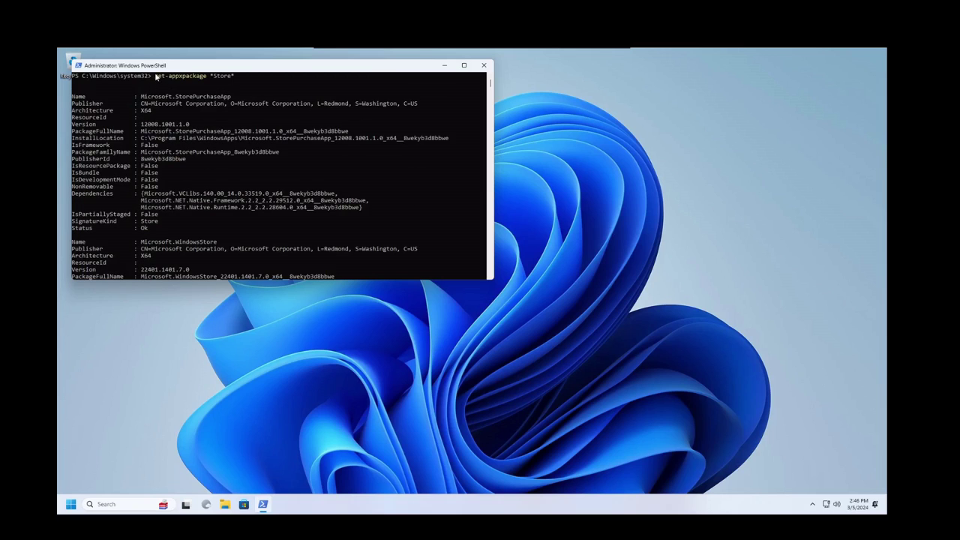
Select and copy the Microsoft.StorePurchaseApp PackageFullName from the get-appxpackage *Store* output.
left_click_drag(154, 75, 231, 77)
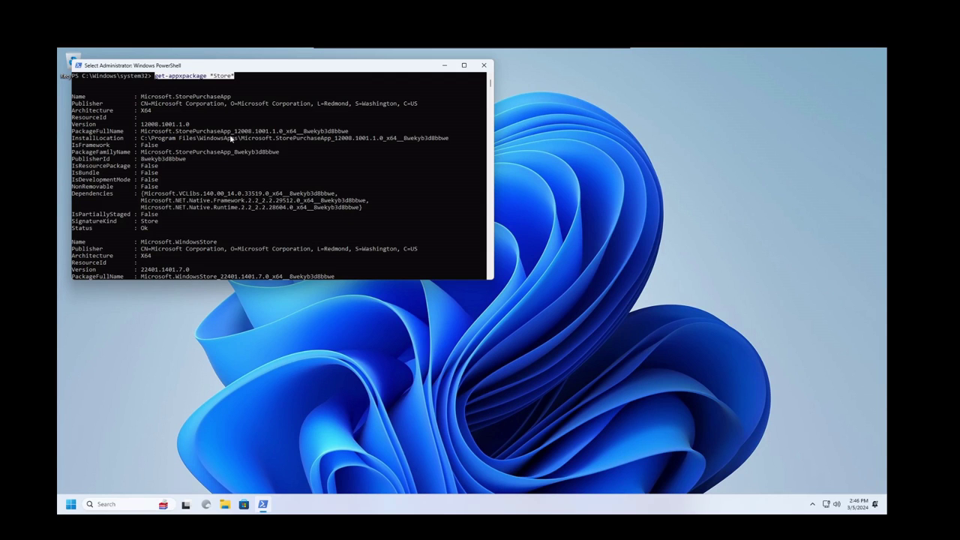
left_click_drag(72, 132, 124, 133)
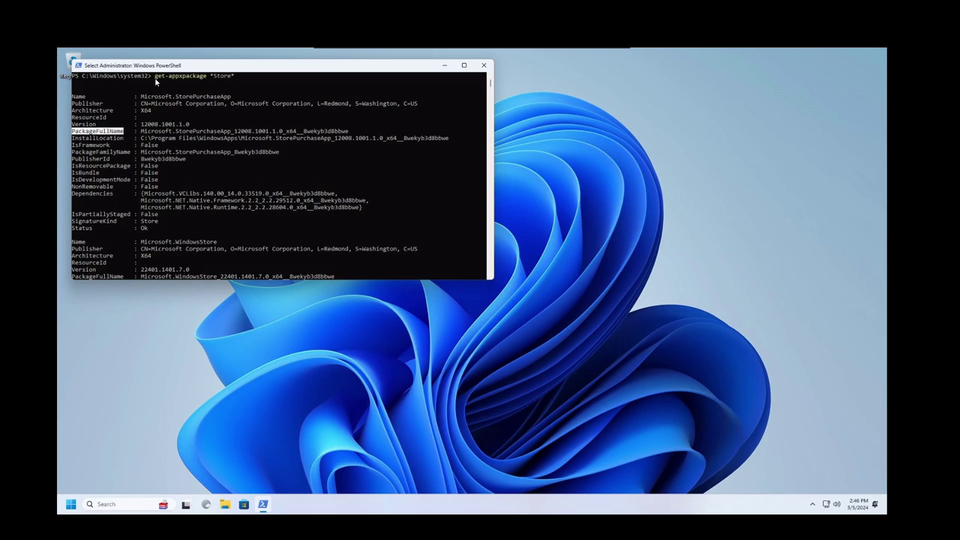
left_click_drag(155, 78, 238, 79)
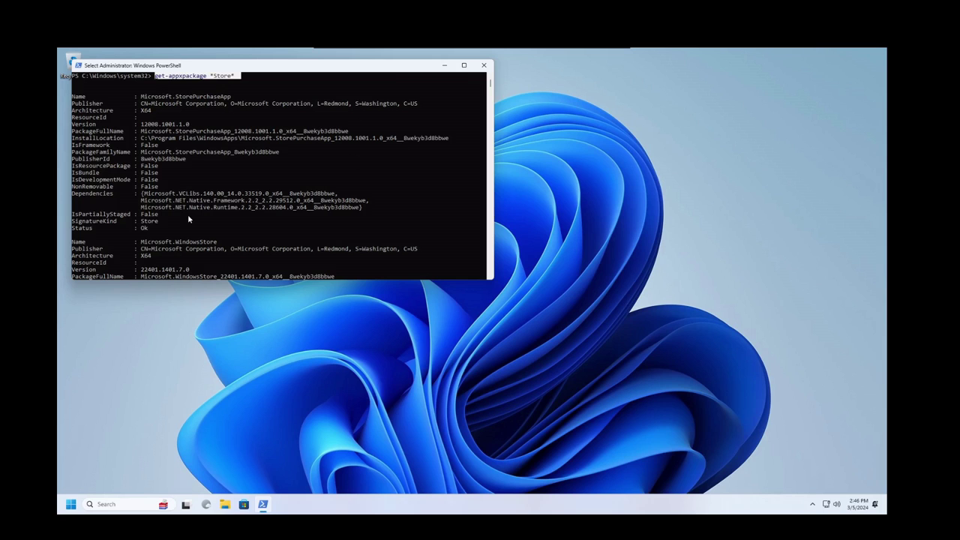
scroll(187, 233, "down", 5)
scroll(186, 242, "up", 5)
left_click_drag(142, 134, 351, 133)
key("ctrl+c")
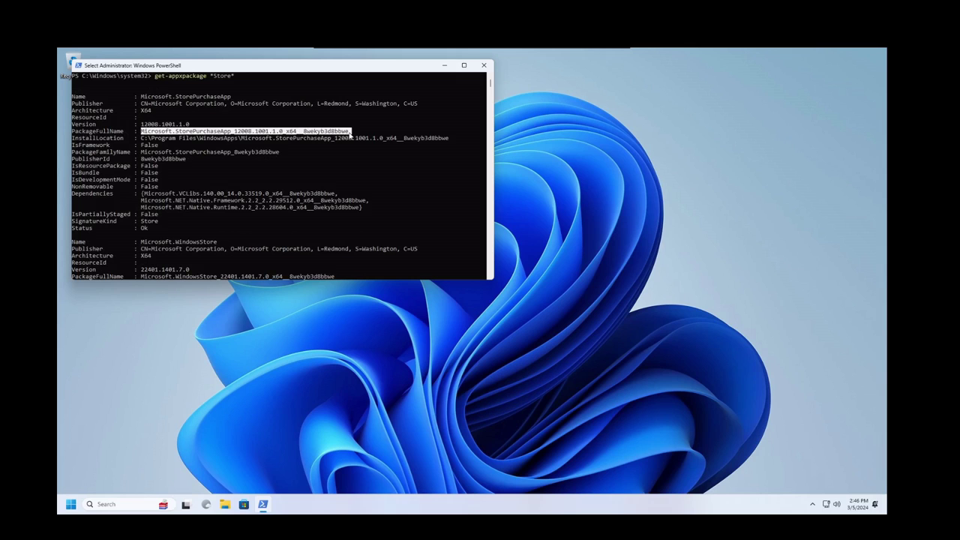
right_click(305, 135)
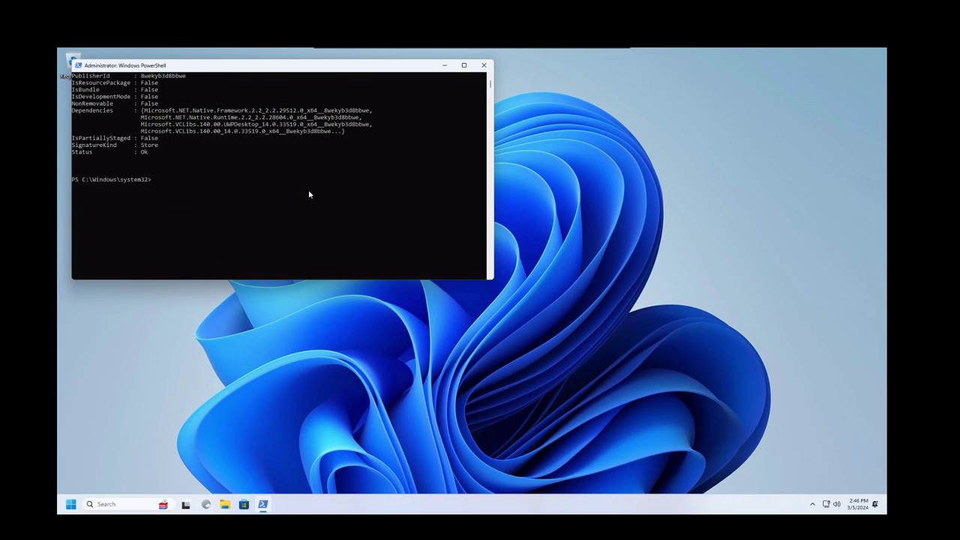
Remove Microsoft.StorePurchaseApp with remove-appxpackage and its pasted full package name.
type("remove")
type("-")
type("app")
type("xpacakg")
key("BackSpace")
key("BackSpace")
key("BackSpace")
key("BackSpace")
type("ckage")
key("ctrl+v")
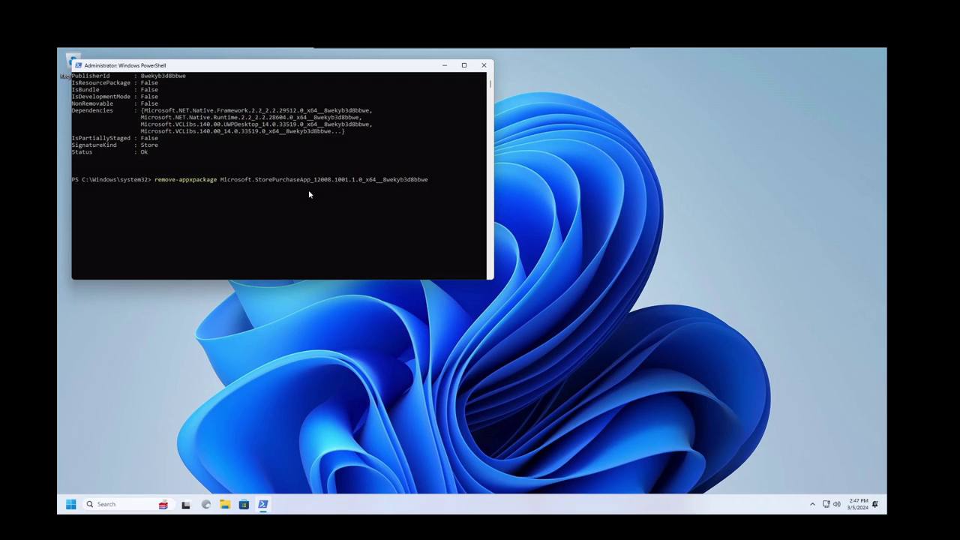
key("Return")
Copy the Microsoft.WindowsStore full package name and remove that package too.
scroll(320, 232, "up", 5)
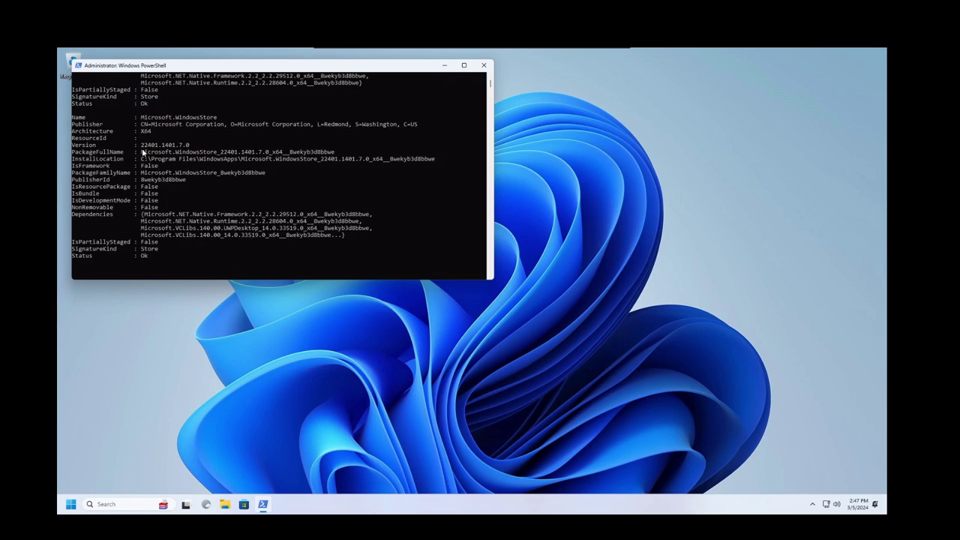
left_click_drag(141, 152, 328, 158)
right_click(334, 157)
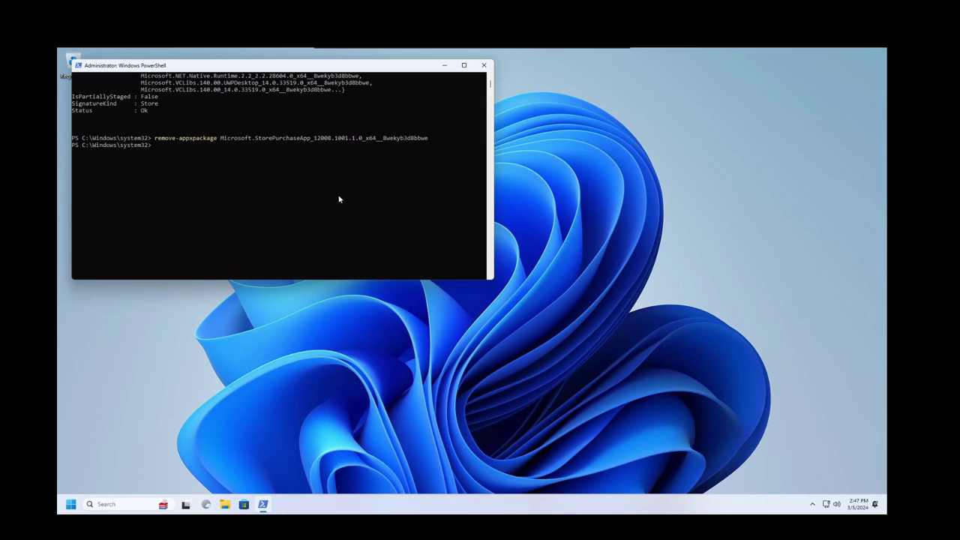
type("remote-appxpackage")
type("Microsoft.WindowsStore_22401.1401.7.0_x64__8wekyb3d8bbwe")
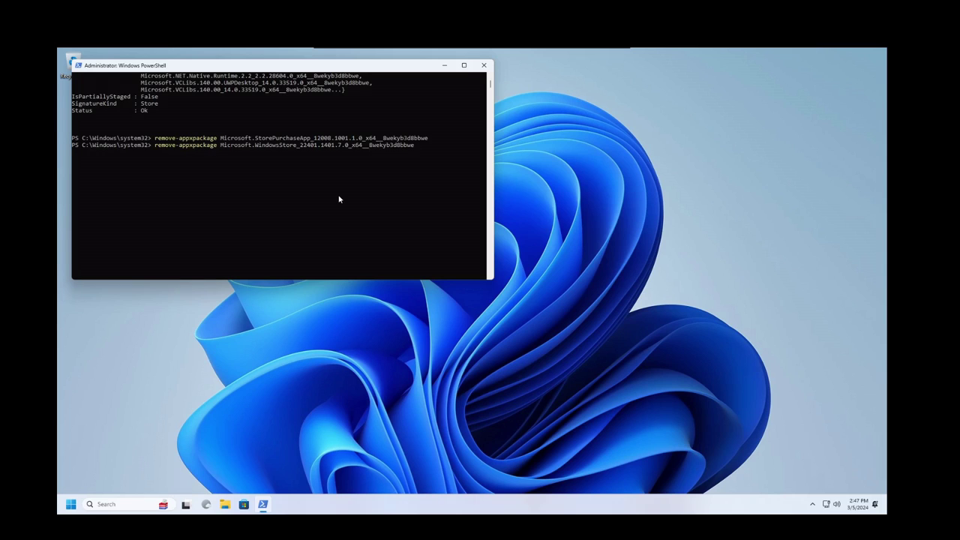
key("Return")
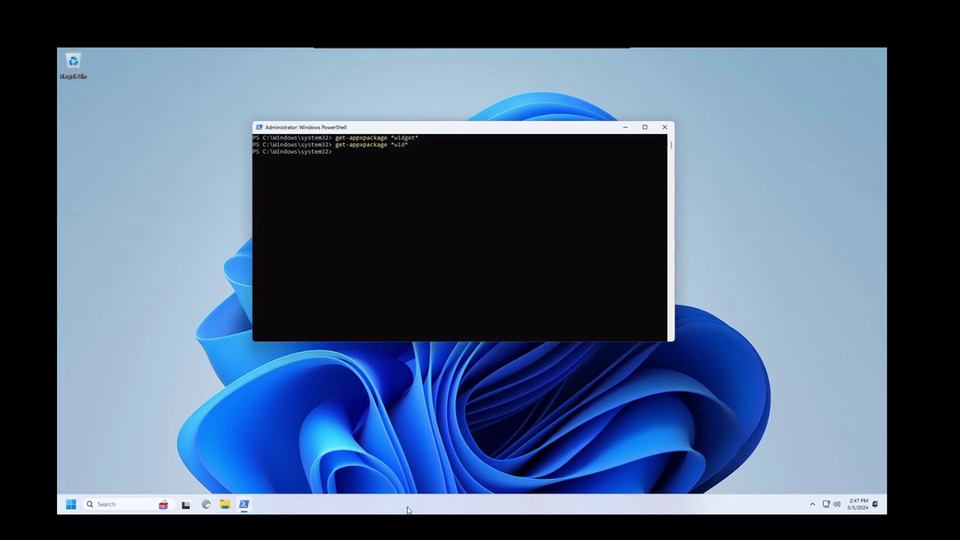
Reopen Task Manager and view its live CPU, memory, disk and Ethernet performance graphs.
right_click(409, 504)
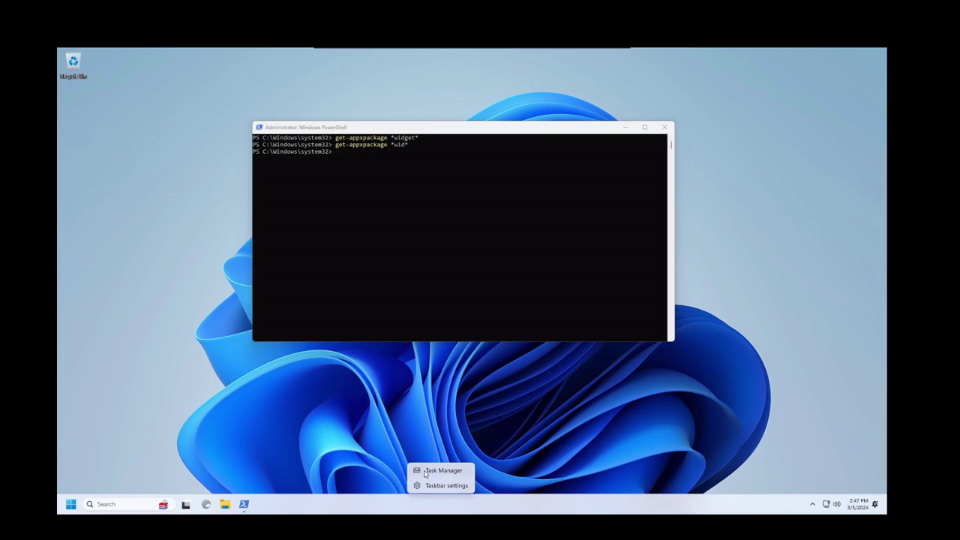
left_click(424, 471)
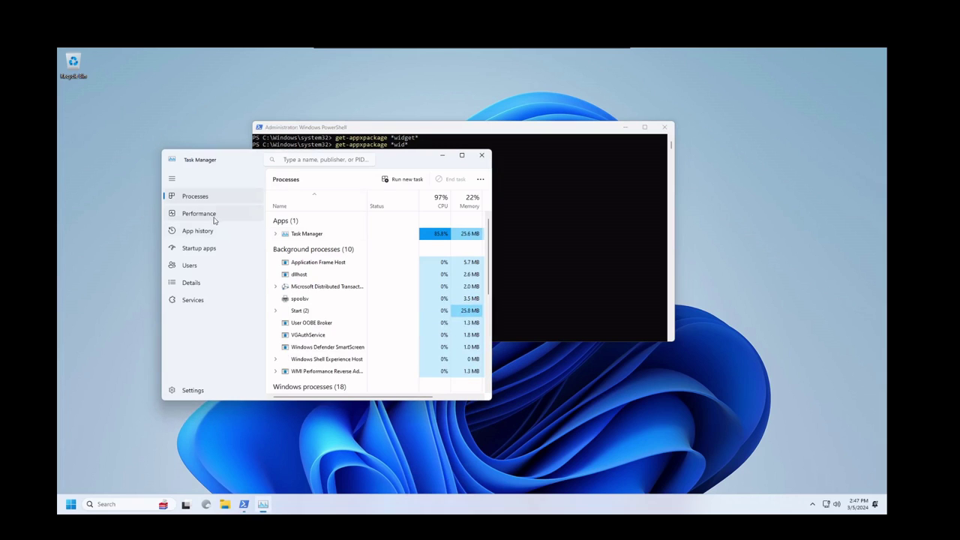
left_click(213, 217)
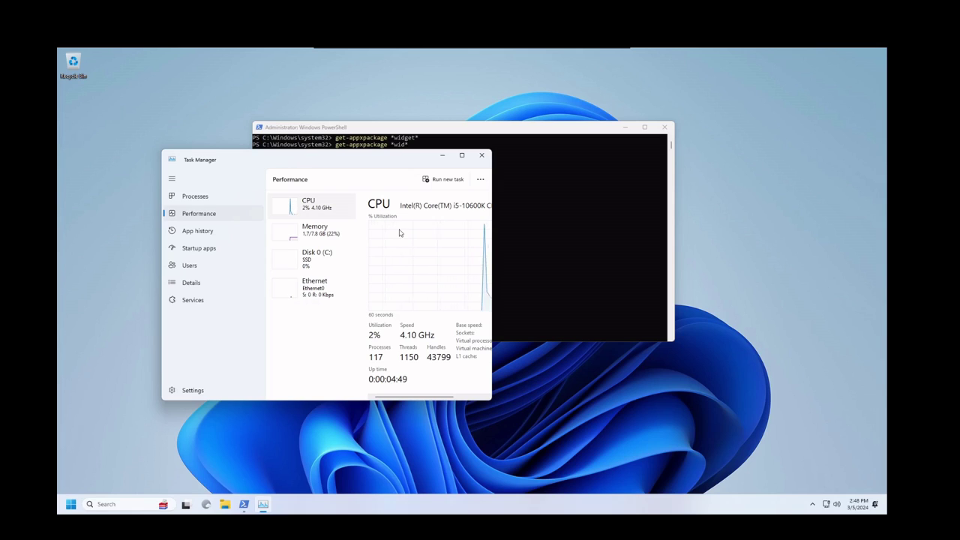
Launch Control Panel by running control in PowerShell.
left_click(605, 250)
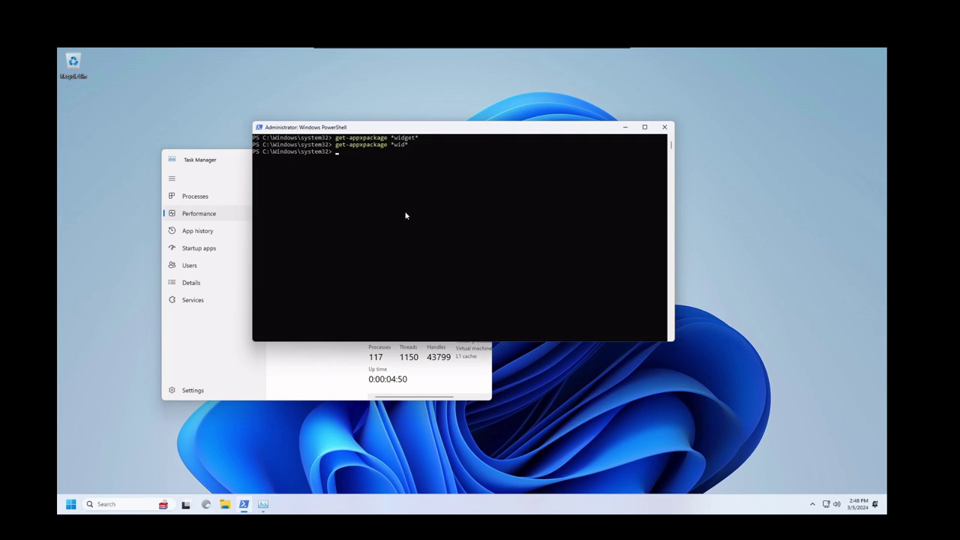
type("control")
key("Return")
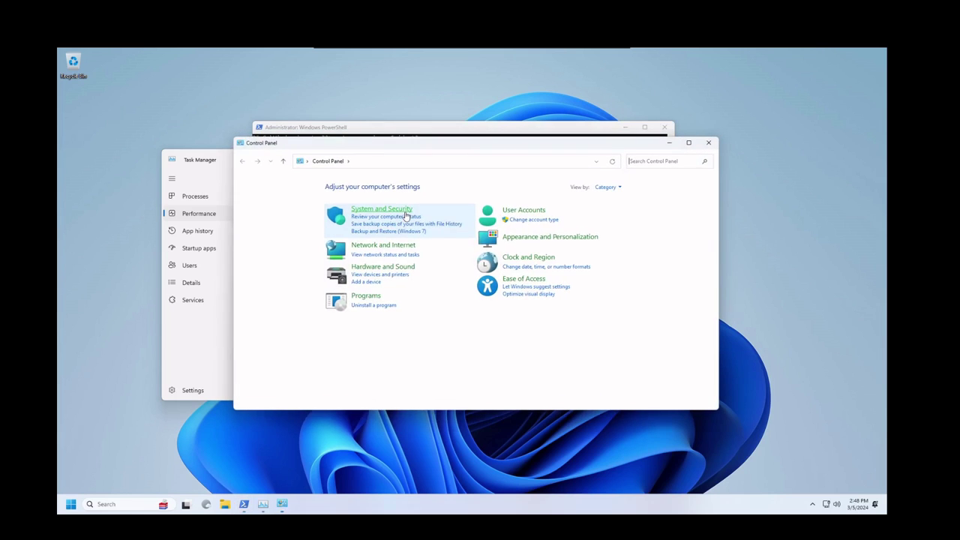
Browse the Windows Features list under Programs, expanding Windows PowerShell 2.0, and cancel without changes.
left_click(369, 297)
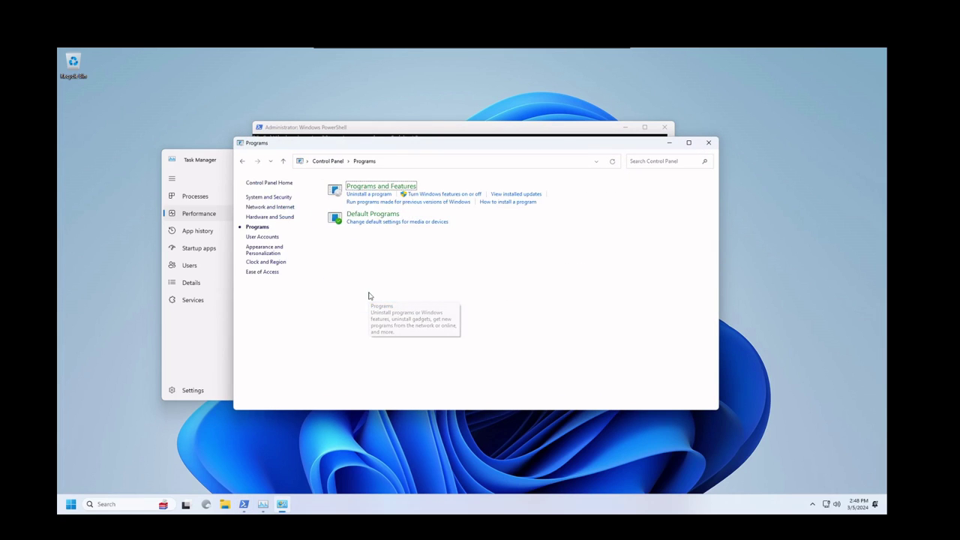
left_click(434, 194)
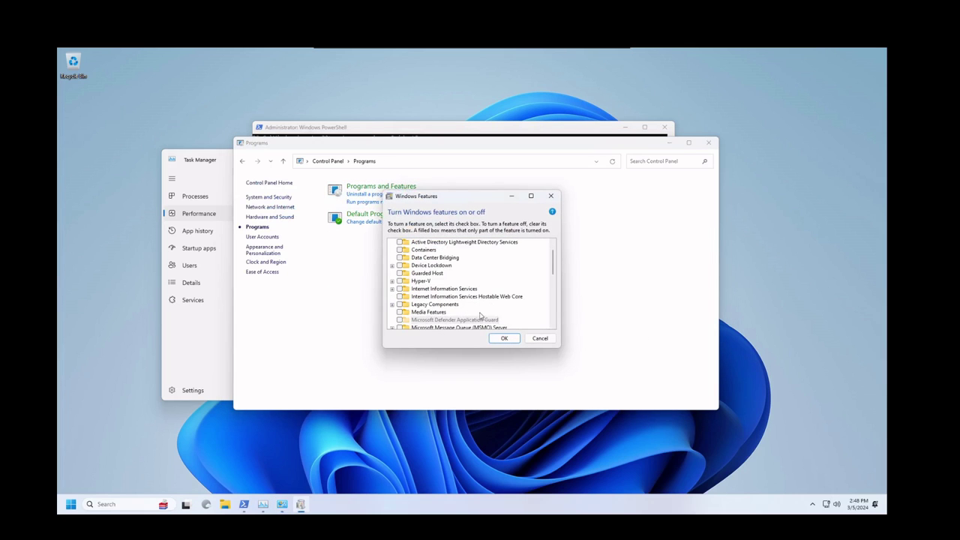
scroll(465, 306, "down", 6)
scroll(481, 316, "down", 2)
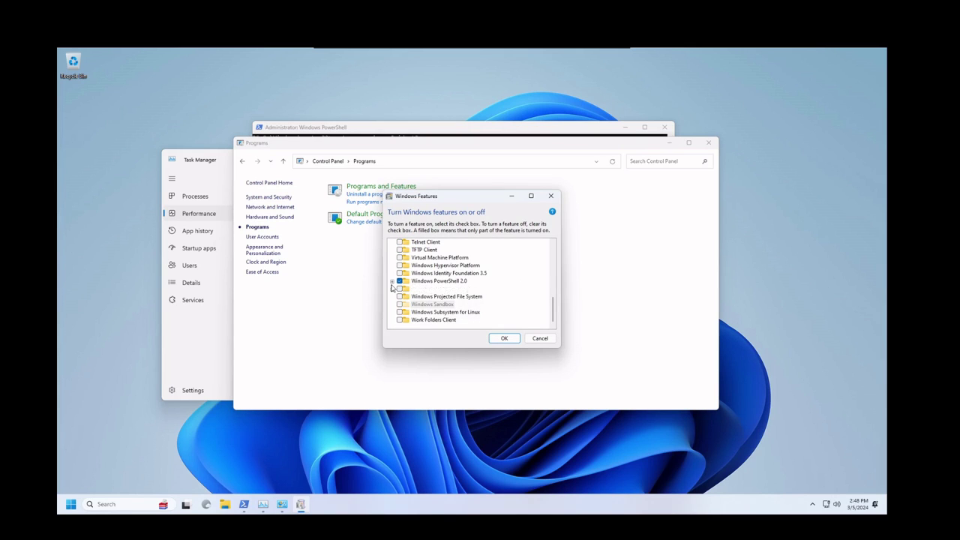
left_click(391, 288)
scroll(424, 297, "up", 3)
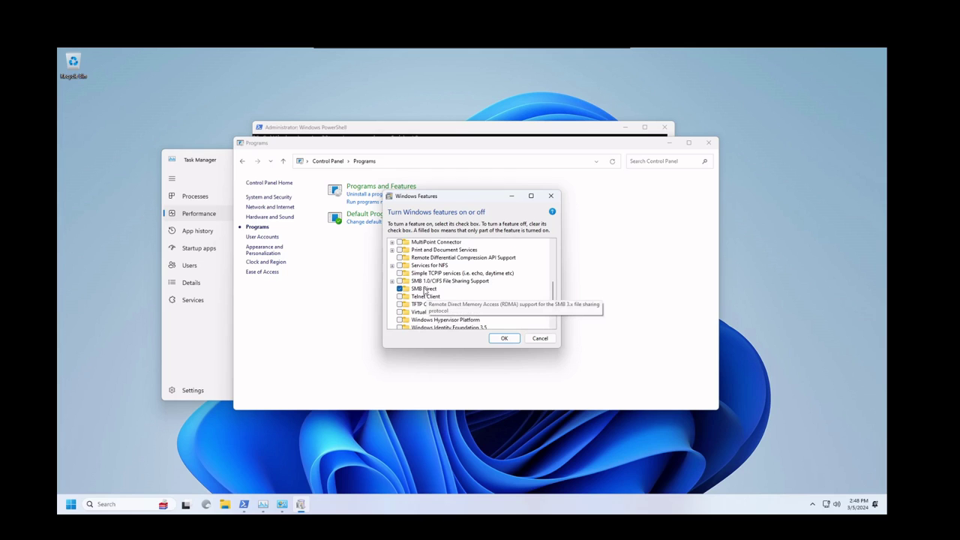
scroll(442, 311, "up", 10)
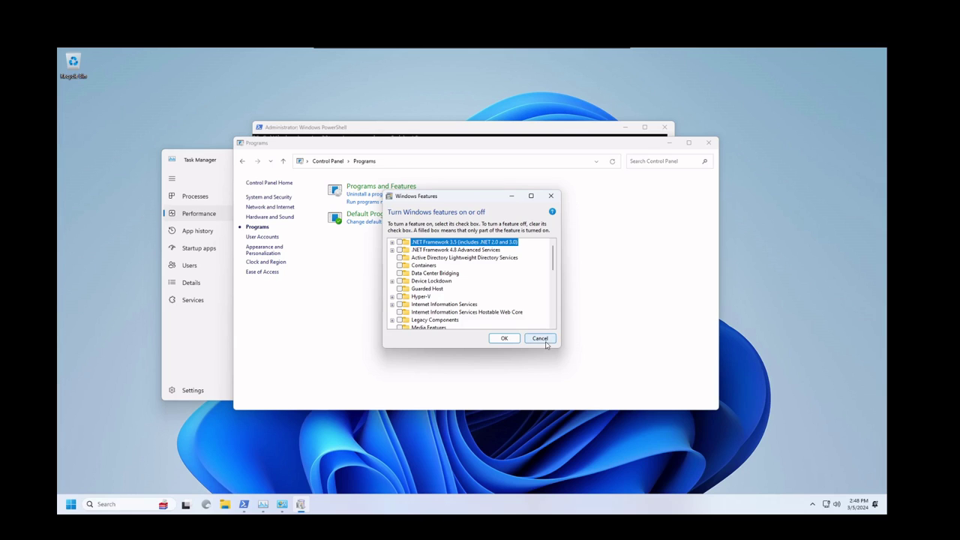
left_click(541, 338)
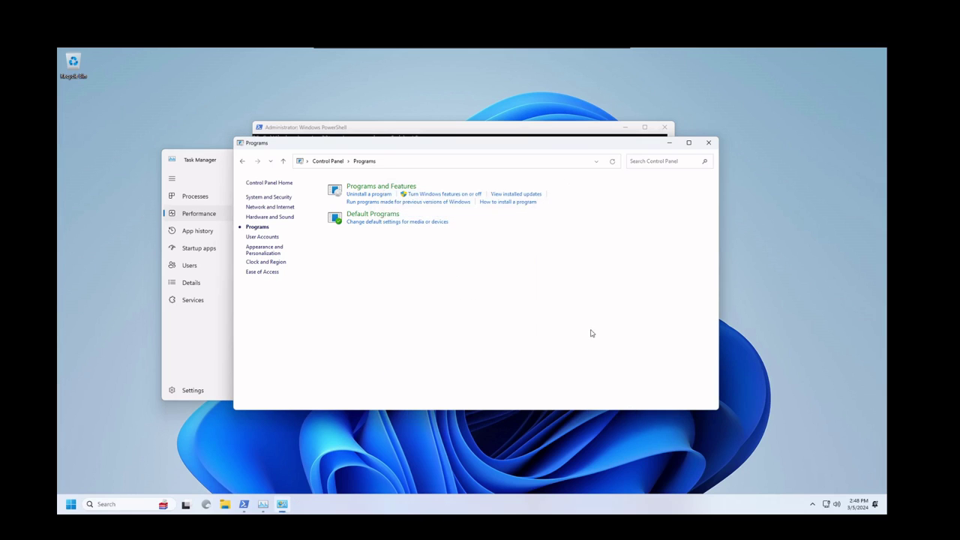
Close Control Panel and disable Msedge on Task Manager's Startup apps page.
left_click(707, 143)
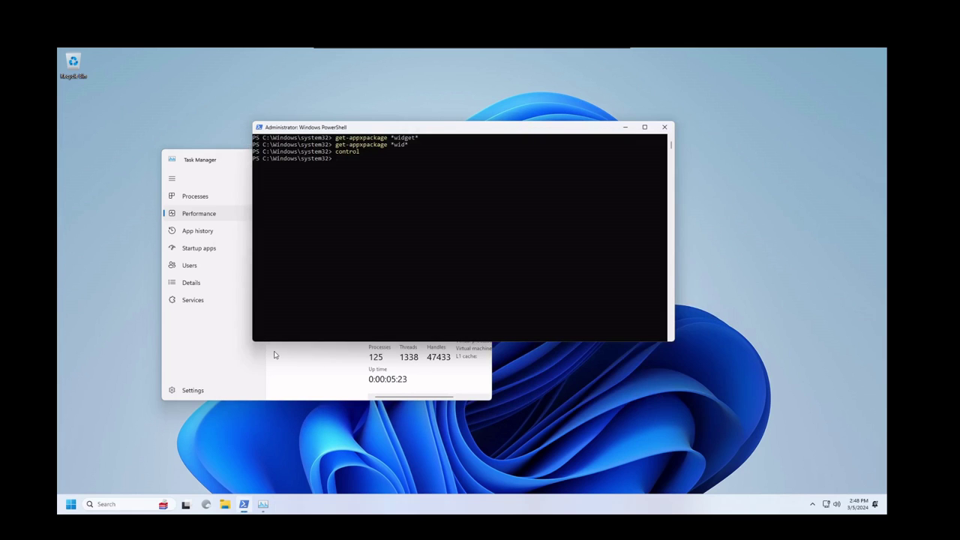
left_click(246, 214)
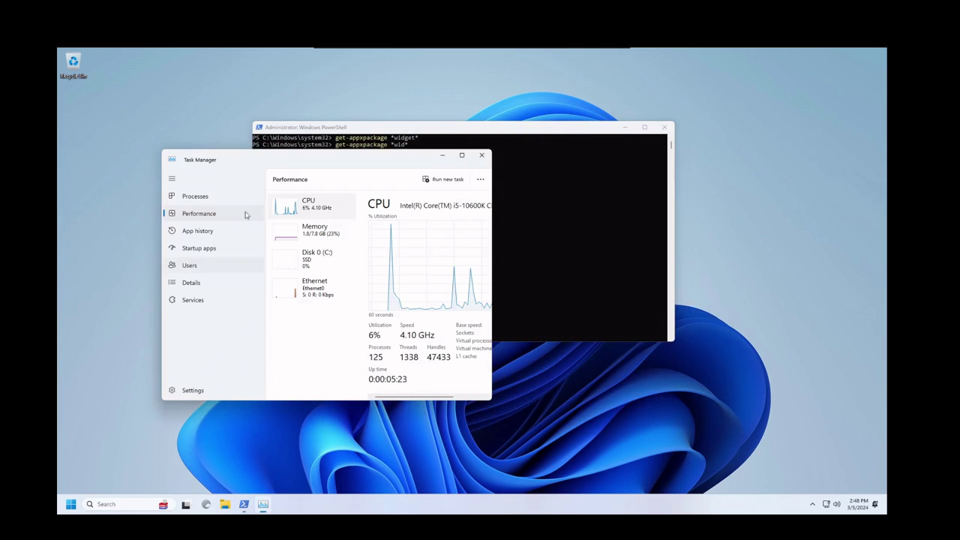
left_click(199, 247)
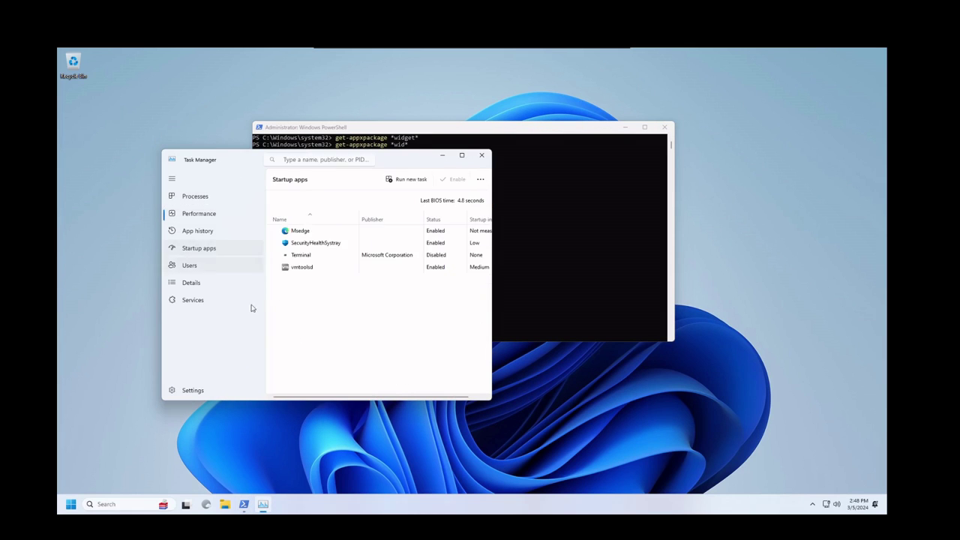
right_click(303, 233)
left_click(325, 238)
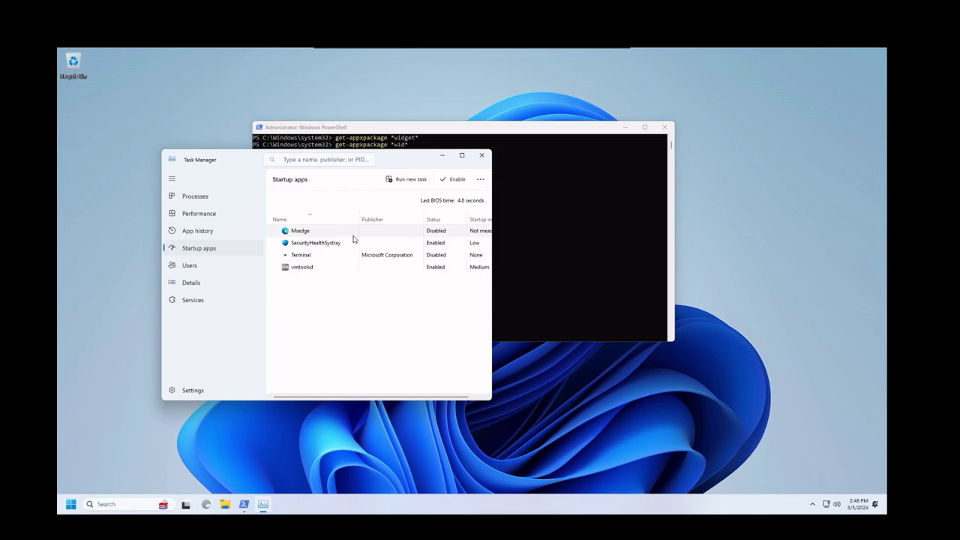
left_click(306, 247)
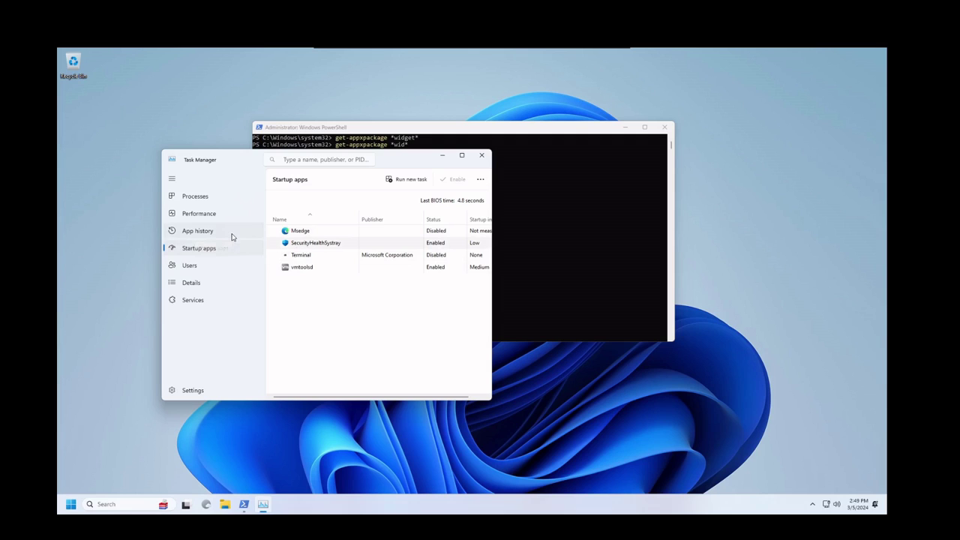
Switch Task Manager from the Details list of processes to the Services page.
left_click(206, 288)
scroll(402, 295, "down", 2)
scroll(402, 295, "down", 20)
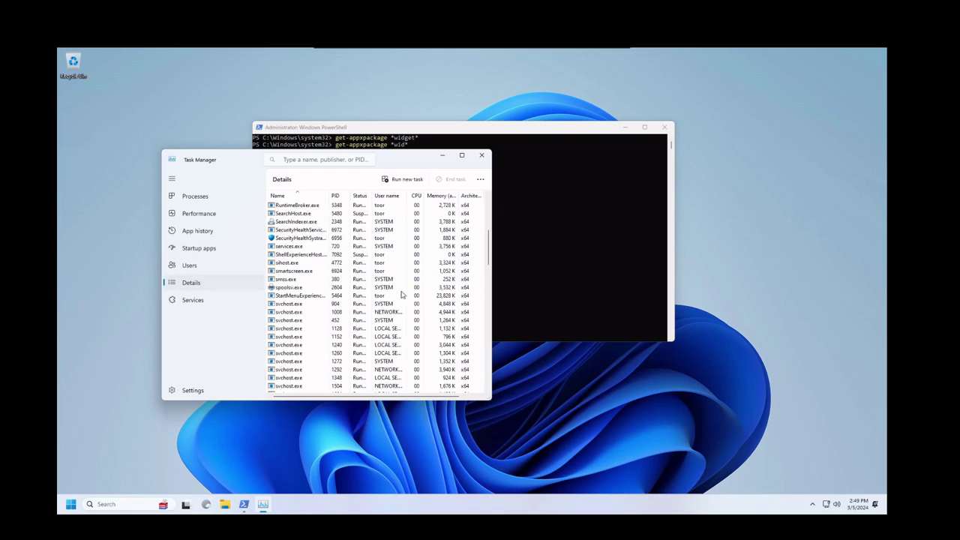
scroll(402, 295, "down", 4)
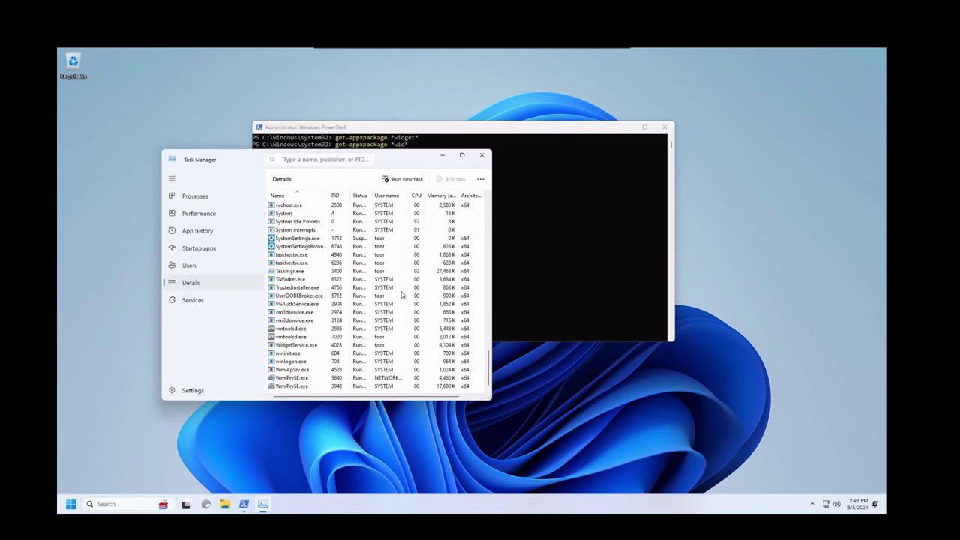
left_click(193, 300)
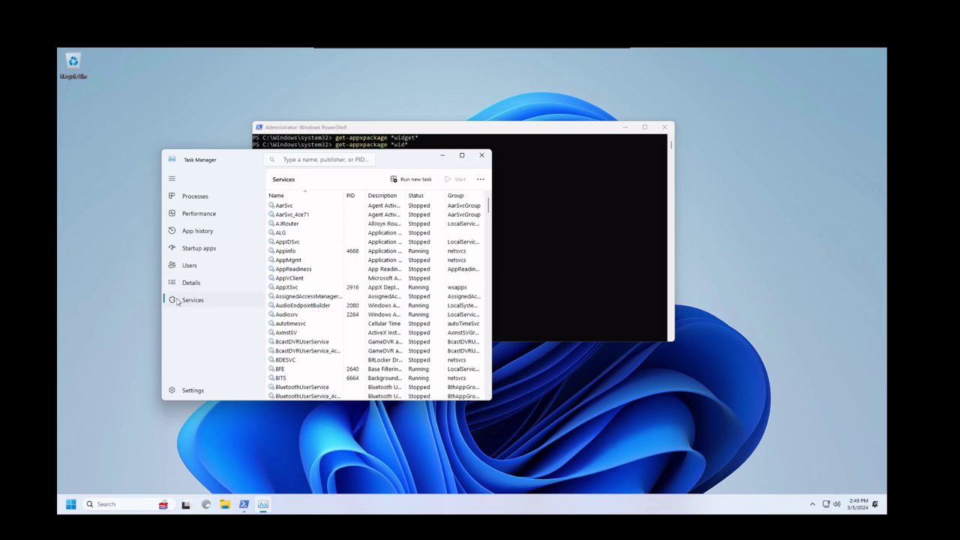
Maximize Task Manager and jump from the Audiosrv service to its hosting process in Details.
left_click(461, 155)
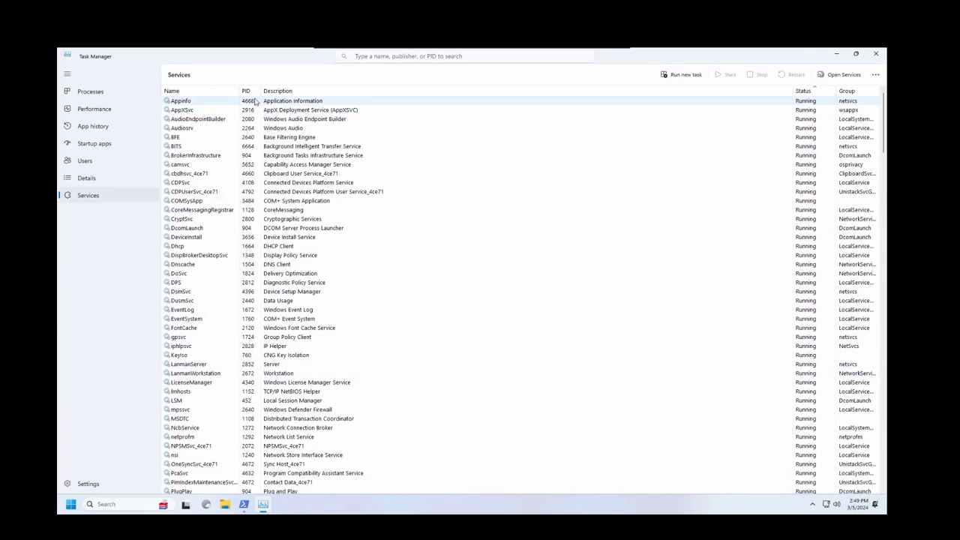
left_click(240, 128)
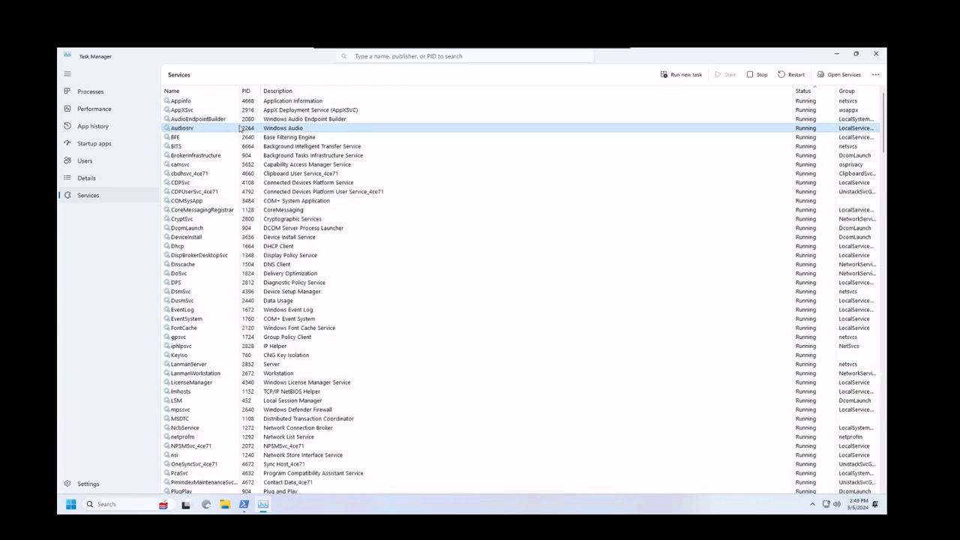
right_click(295, 129)
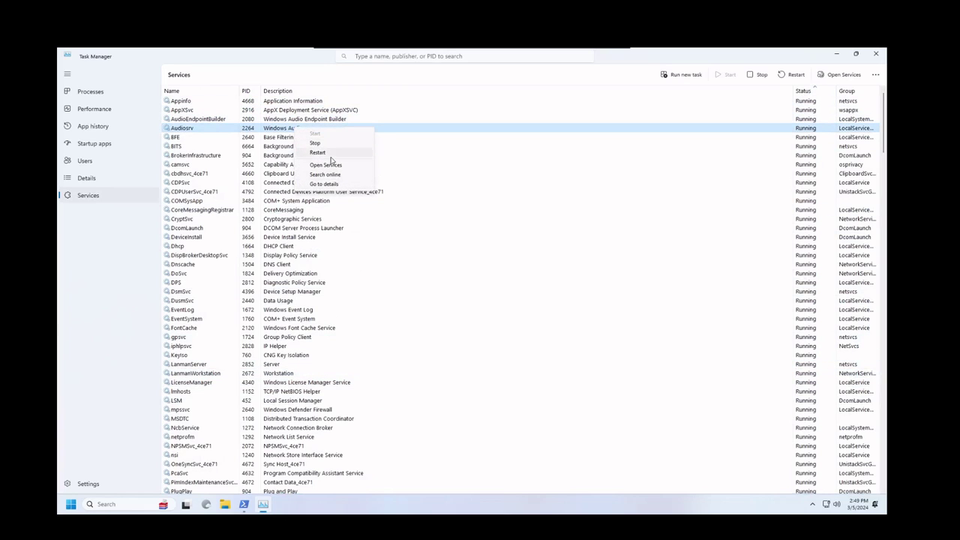
left_click(324, 184)
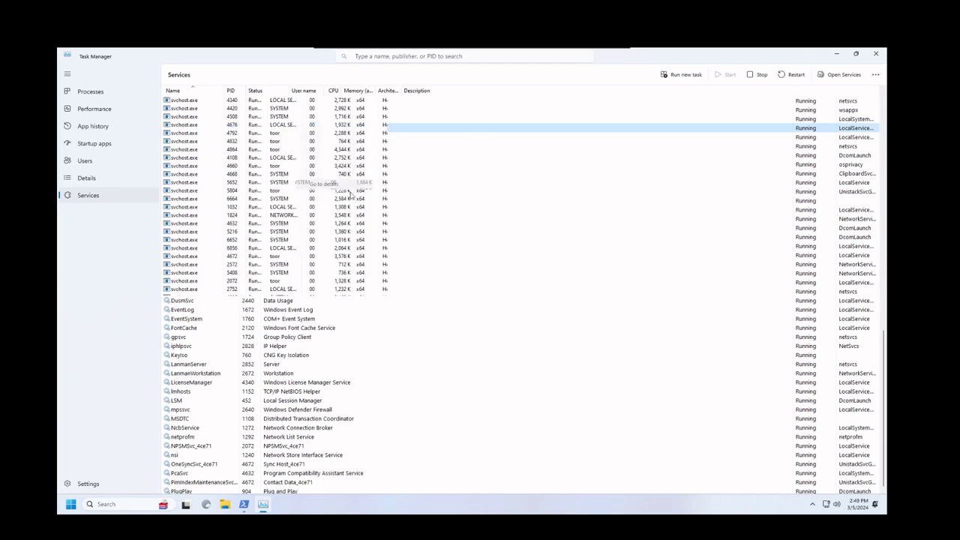
Close Task Manager and launch the Services console with services.msc from PowerShell.
left_click(876, 54)
left_click(451, 229)
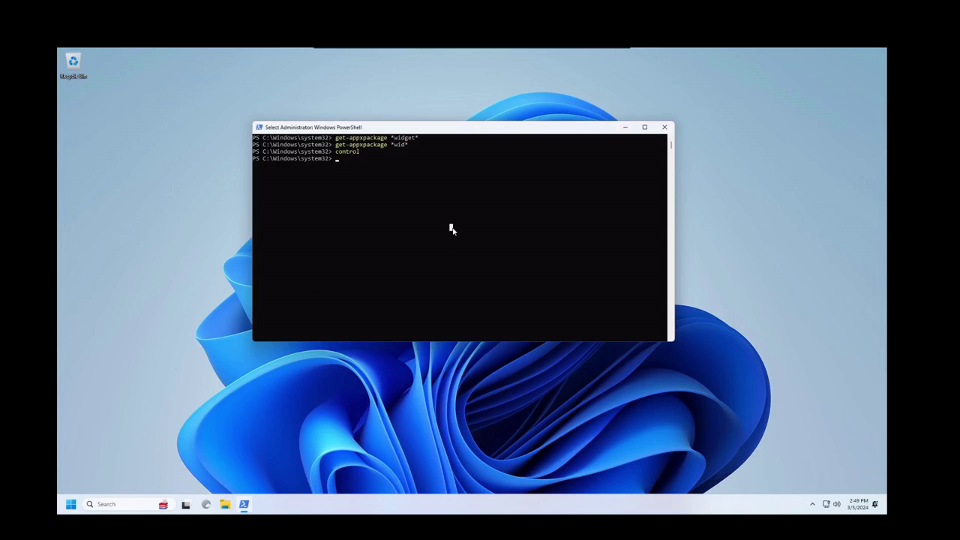
type("services.msc")
key("Return")
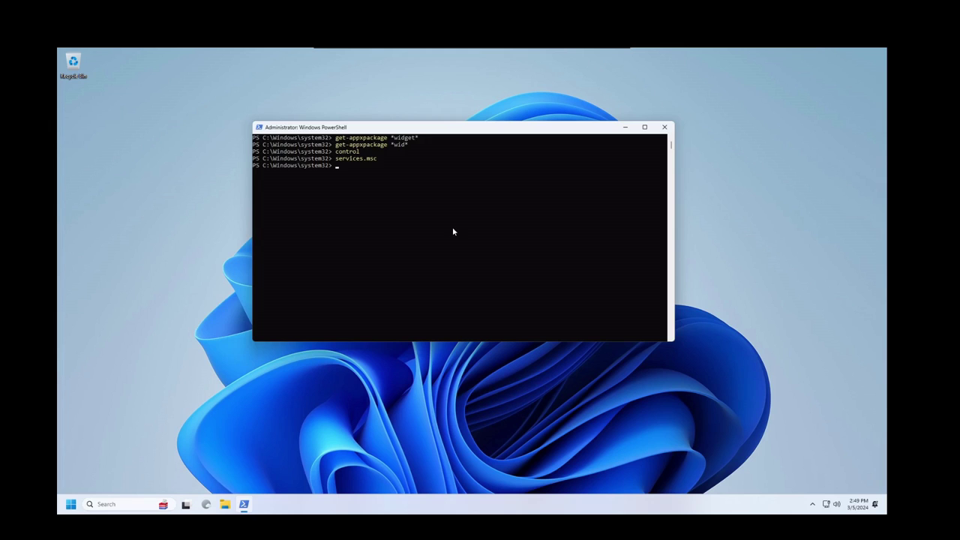
Maximize Services and sort the list by Status so running services come first.
left_click(412, 80)
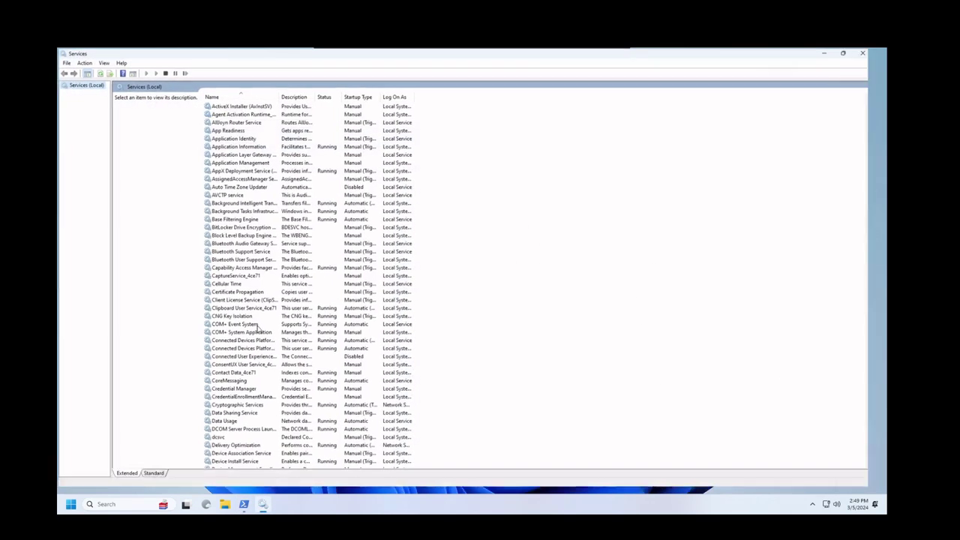
left_click(328, 97)
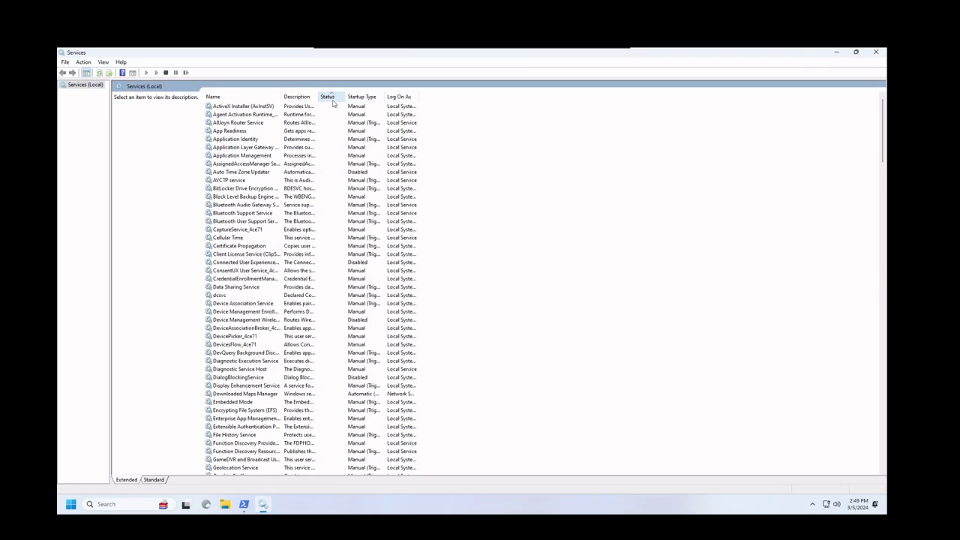
left_click(328, 98)
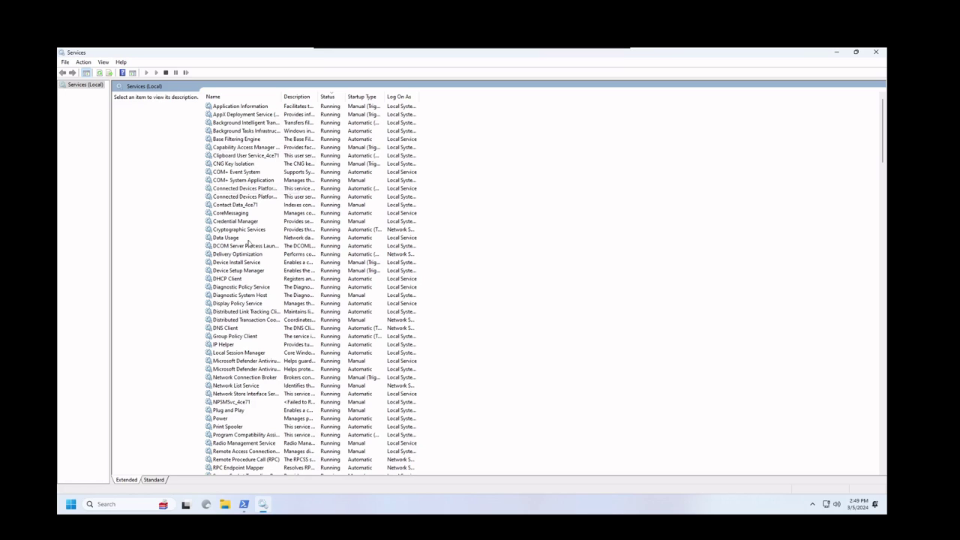
scroll(263, 292, "down", 1)
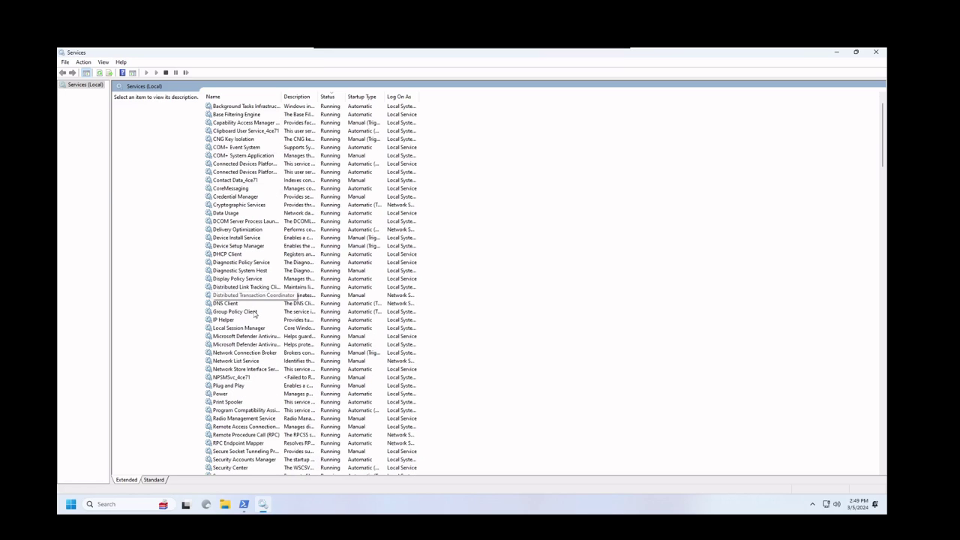
left_click(253, 312)
left_click(254, 320)
right_click(248, 319)
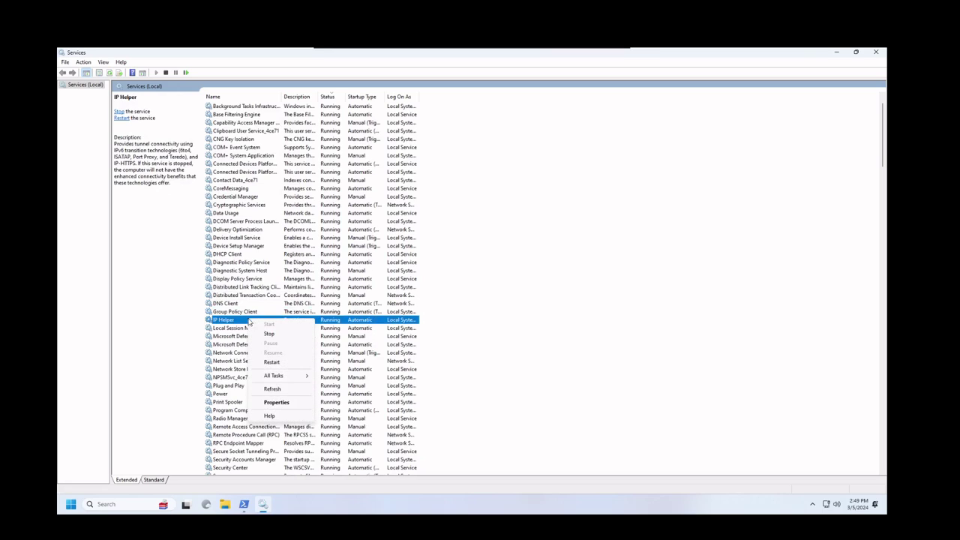
key("Escape")
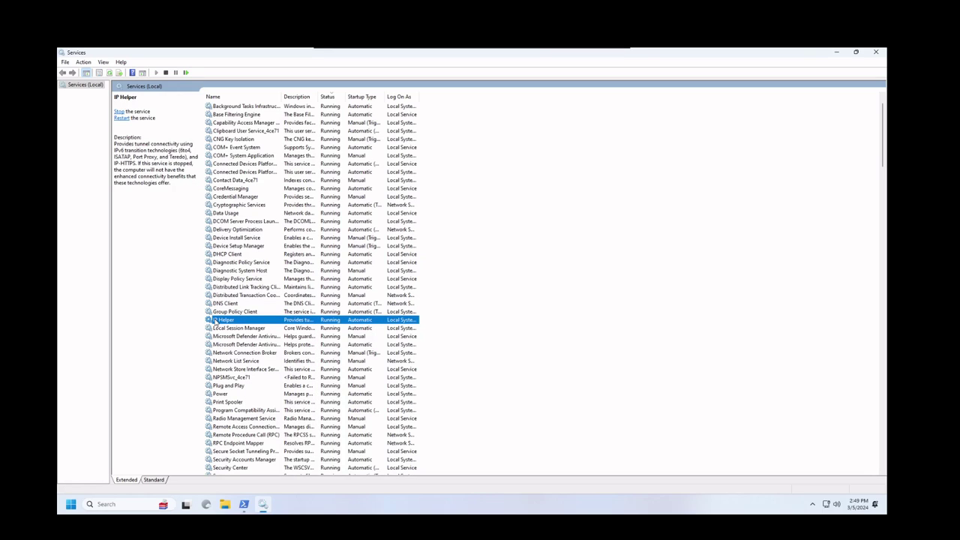
key("Up")
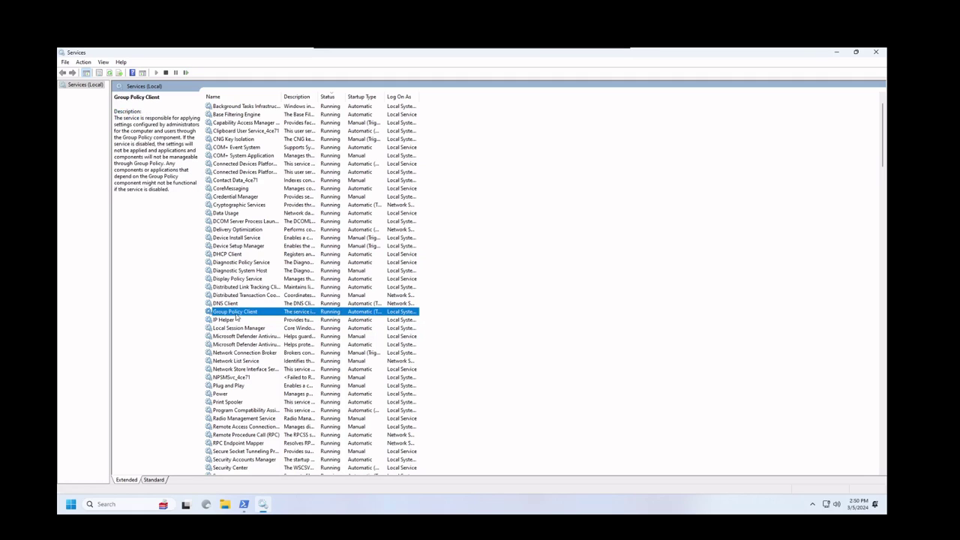
right_click(234, 312)
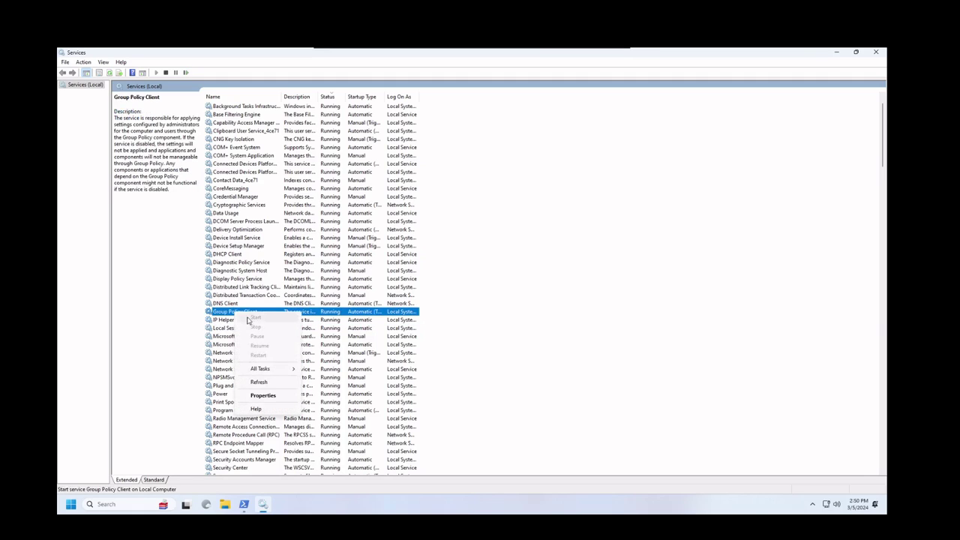
left_click(263, 395)
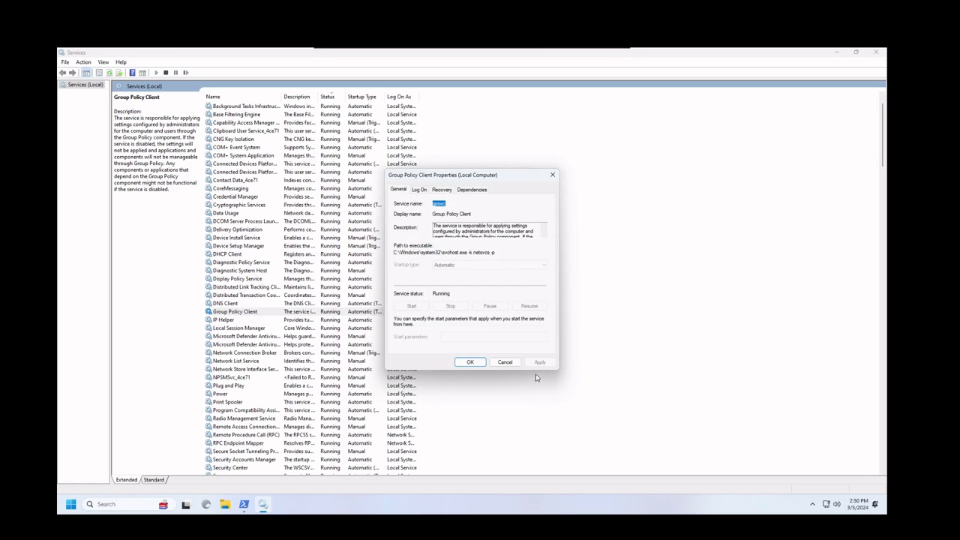
left_click(516, 365)
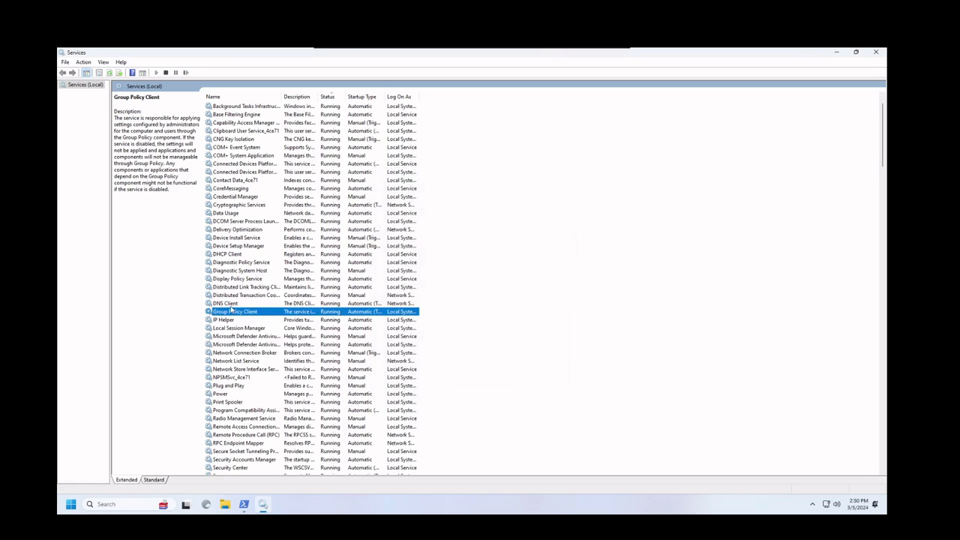
left_click(230, 306)
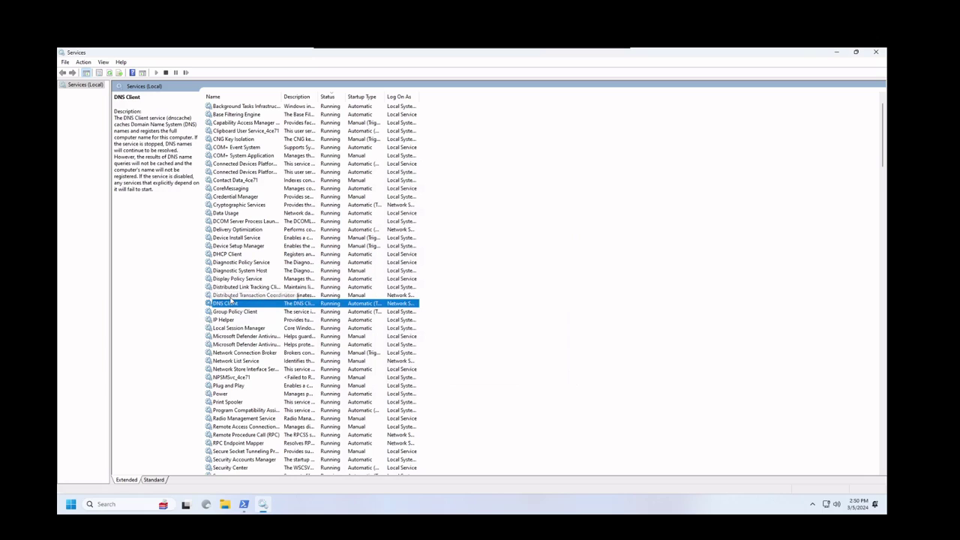
left_click(239, 330)
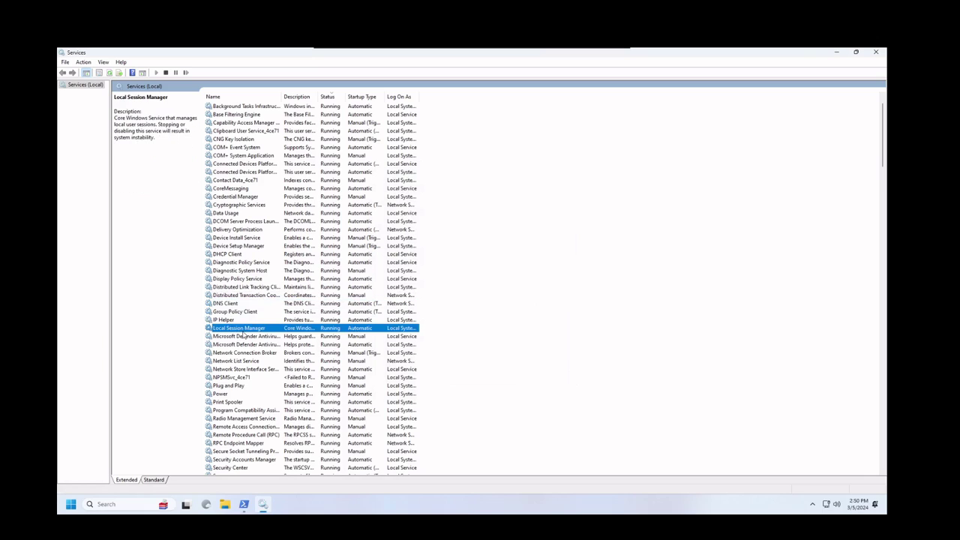
left_click(246, 337)
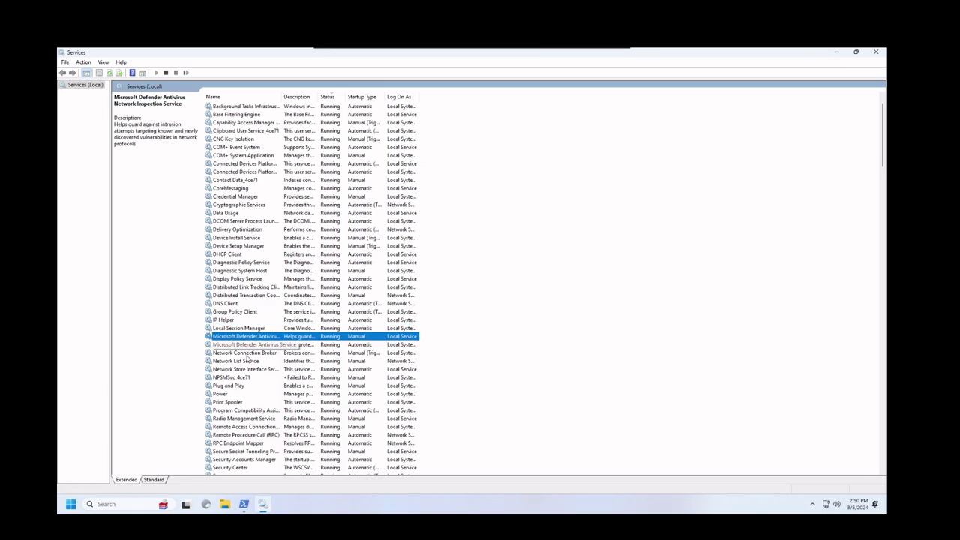
left_click(246, 386)
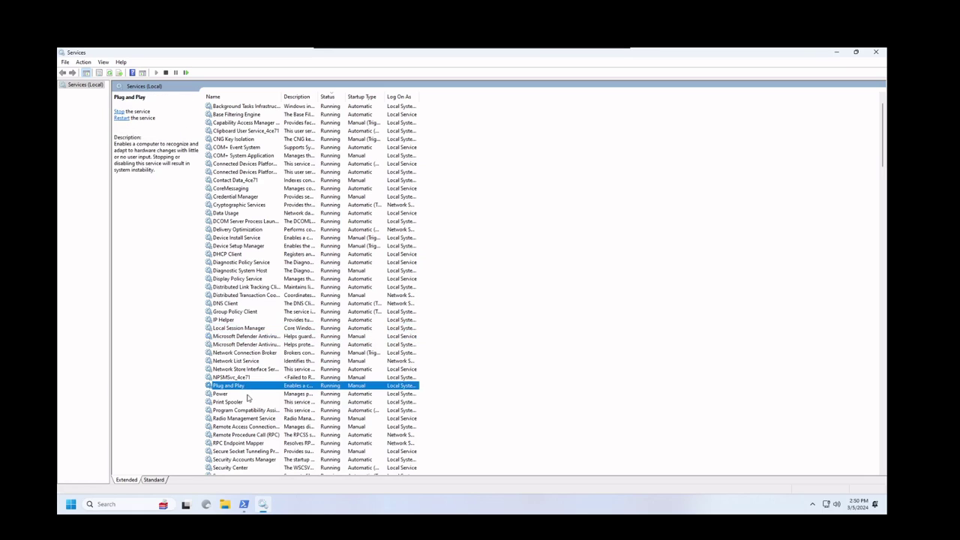
left_click(227, 395)
Set Print Spooler's startup type to Disabled, apply it, and stop the service.
left_click(227, 403)
right_click(228, 405)
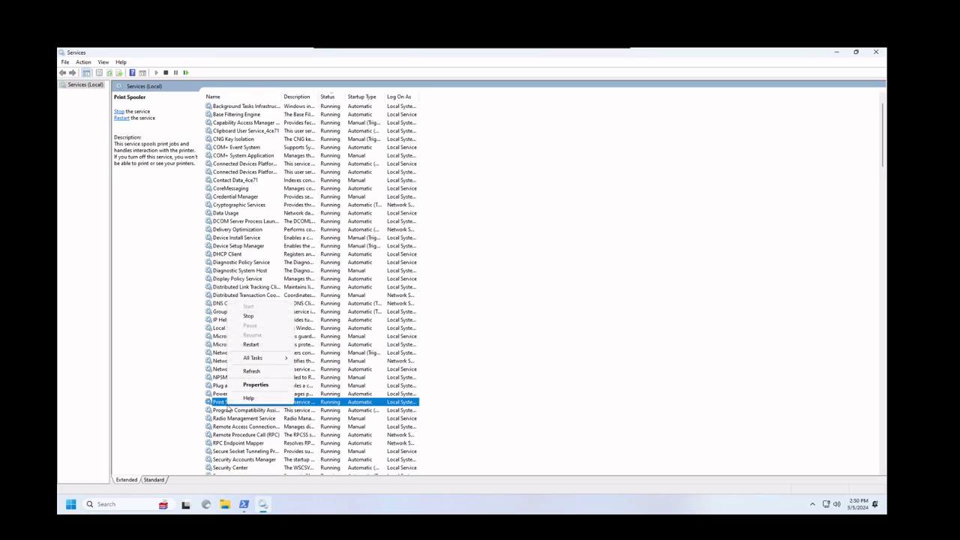
left_click(255, 384)
left_click(443, 265)
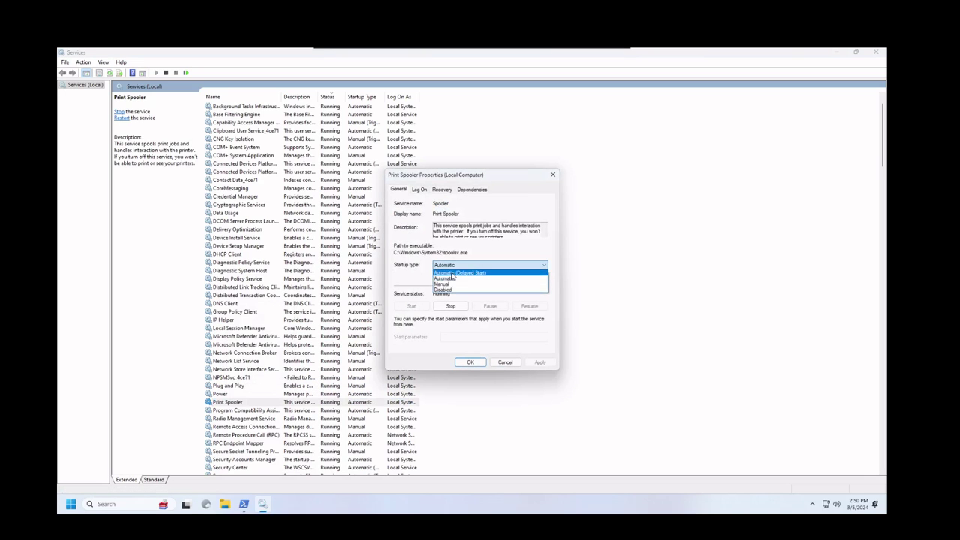
left_click(457, 291)
left_click(539, 363)
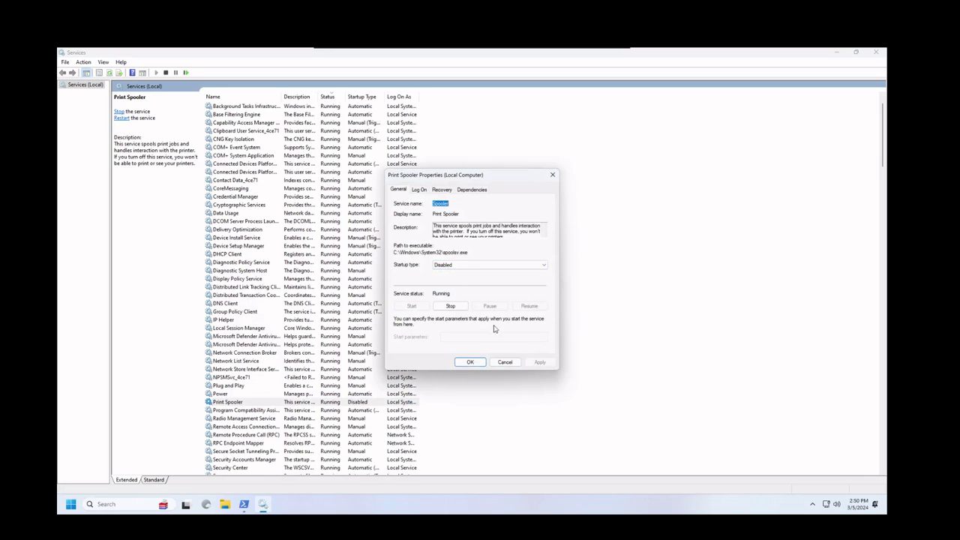
left_click(450, 306)
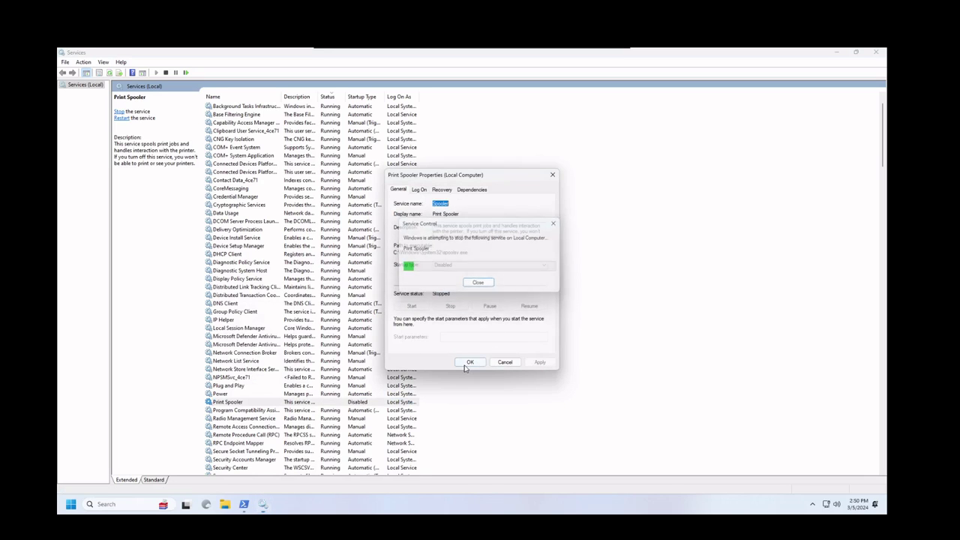
left_click(471, 363)
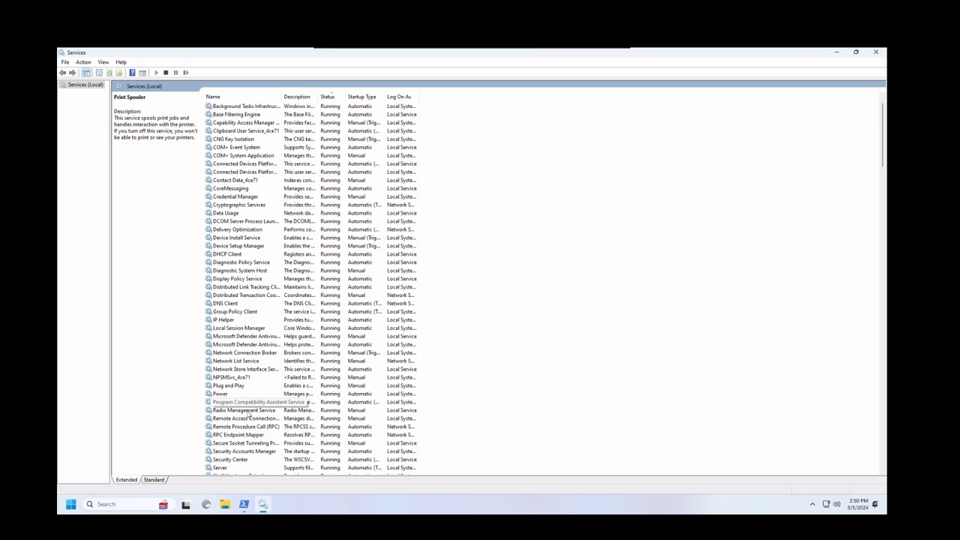
Set Remote Access Connection Manager's startup type to Disabled, apply it, and stop the service.
scroll(243, 403, "down", 1)
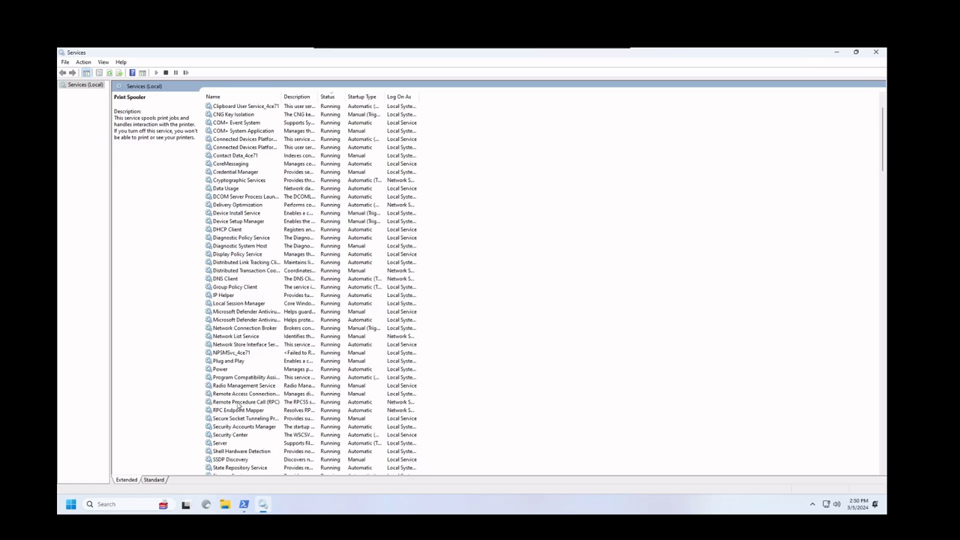
left_click(235, 394)
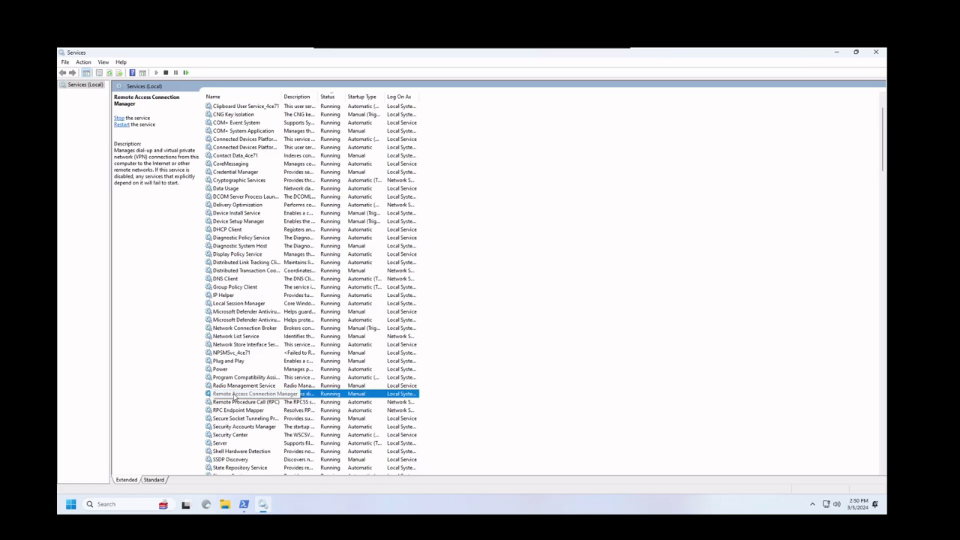
right_click(234, 396)
left_click(252, 376)
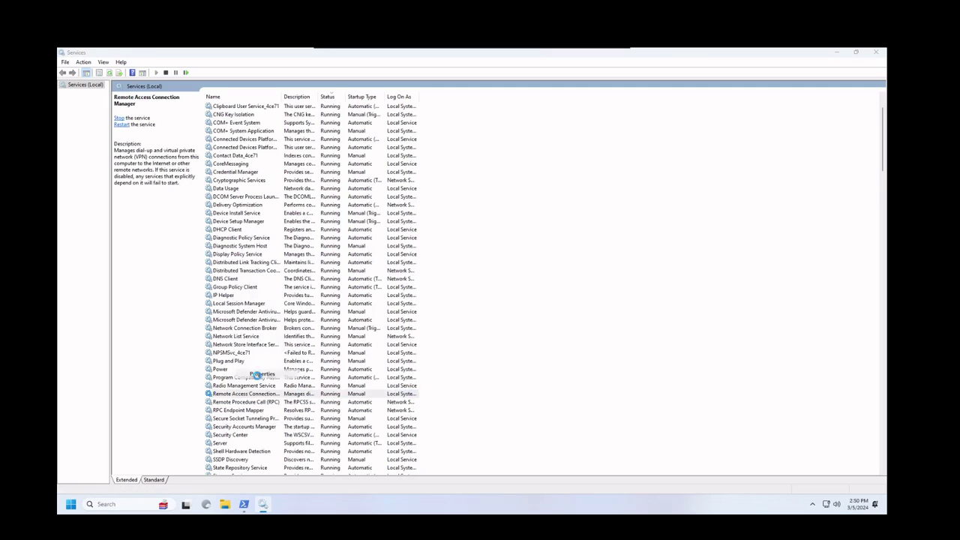
left_click(467, 266)
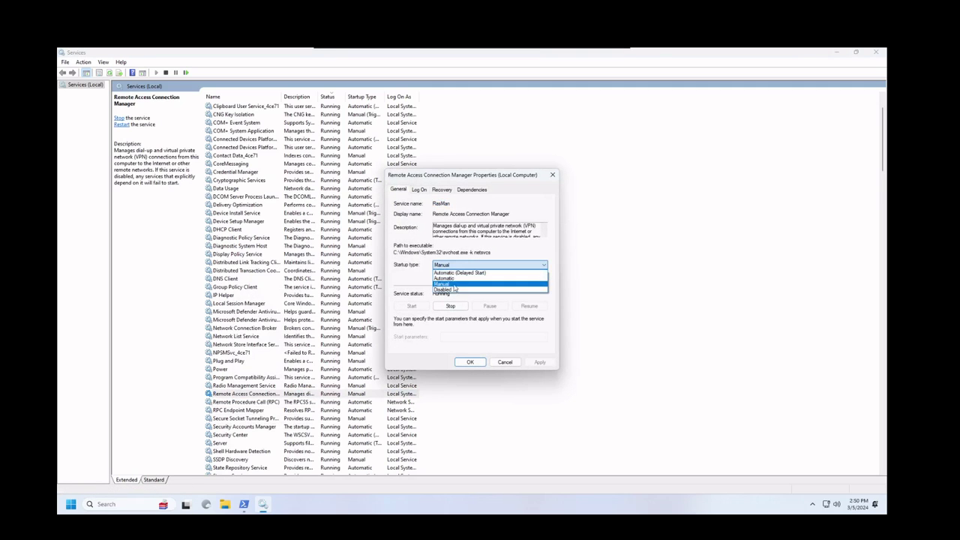
left_click(455, 293)
left_click(539, 363)
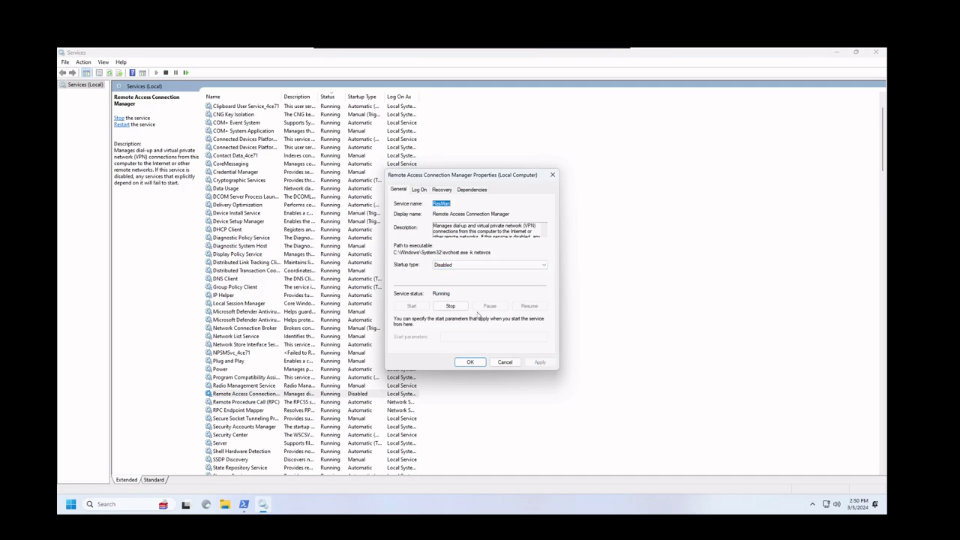
left_click(450, 306)
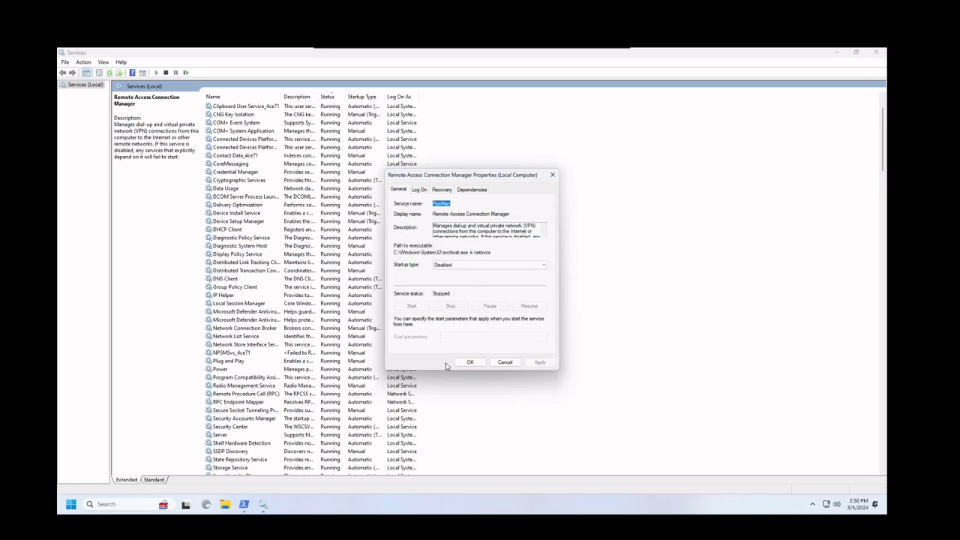
left_click(470, 362)
Scroll the services list past RPC Endpoint Mapper and Task Scheduler down to Windows Audio.
left_click(259, 402)
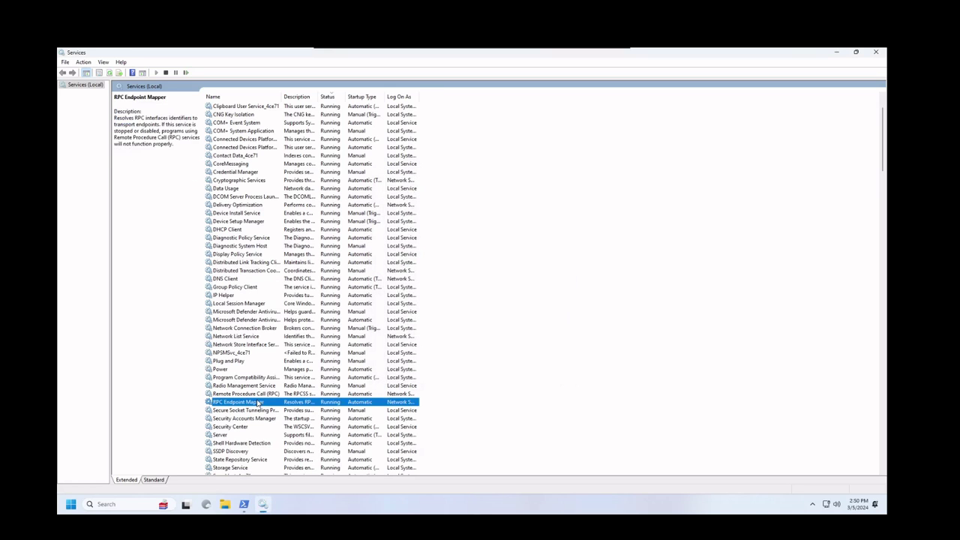
scroll(264, 426, "down", 1)
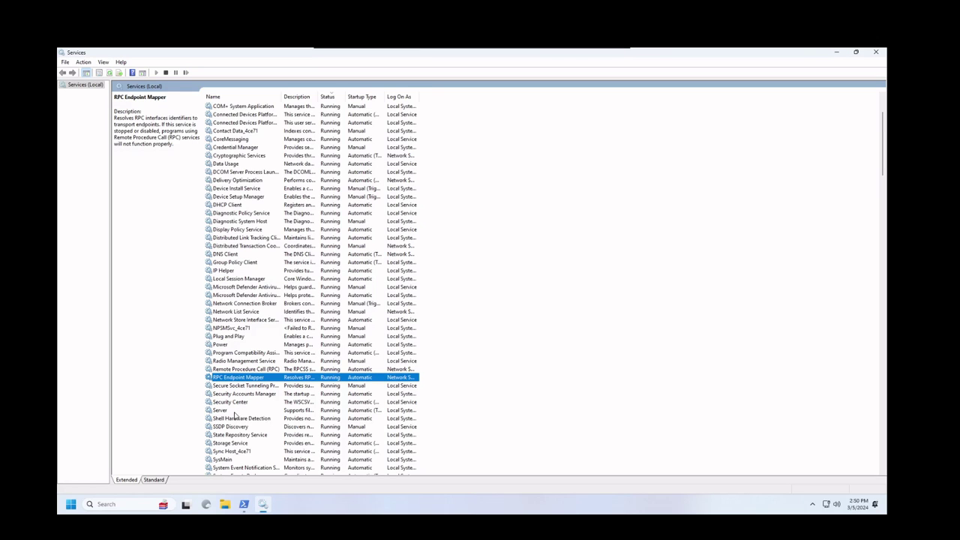
scroll(242, 434, "down", 1)
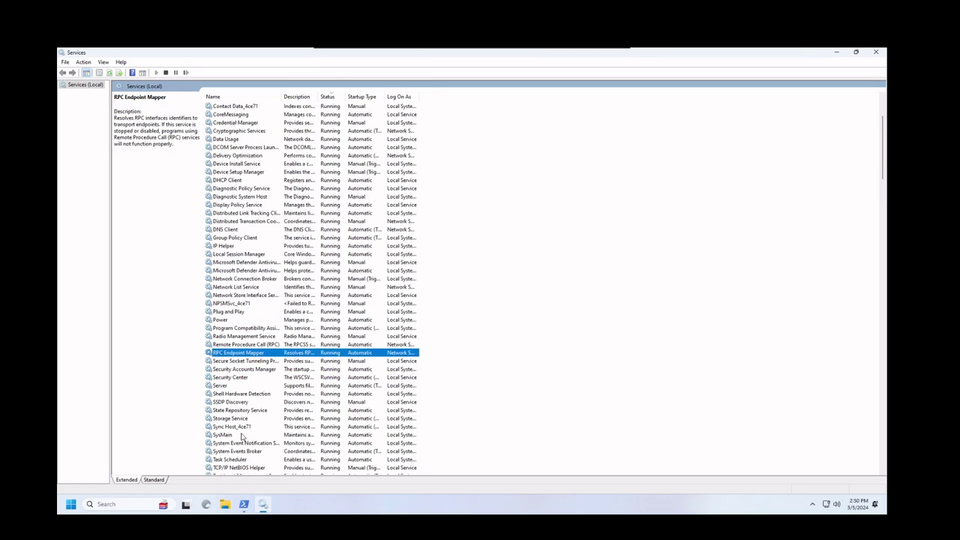
scroll(242, 437, "down", 1)
left_click(242, 436)
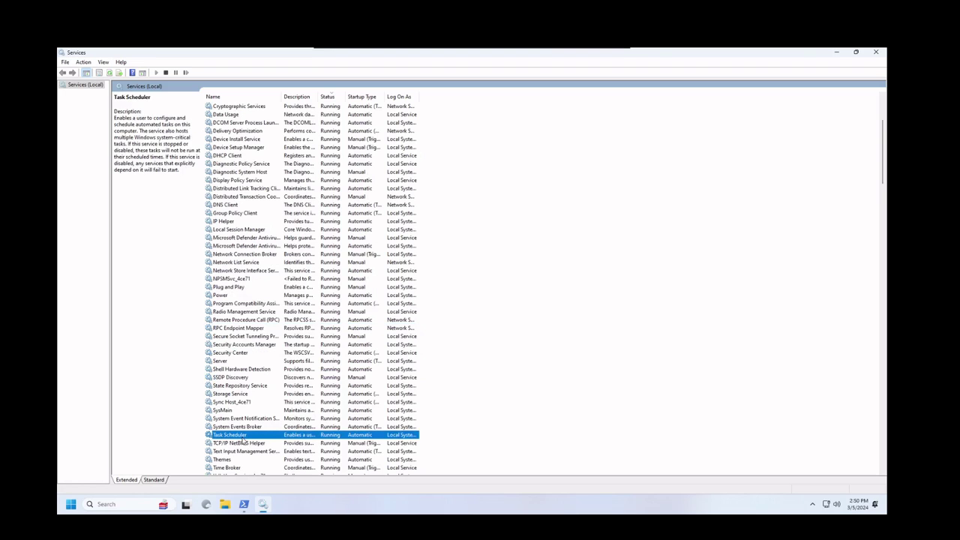
scroll(243, 441, "down", 2)
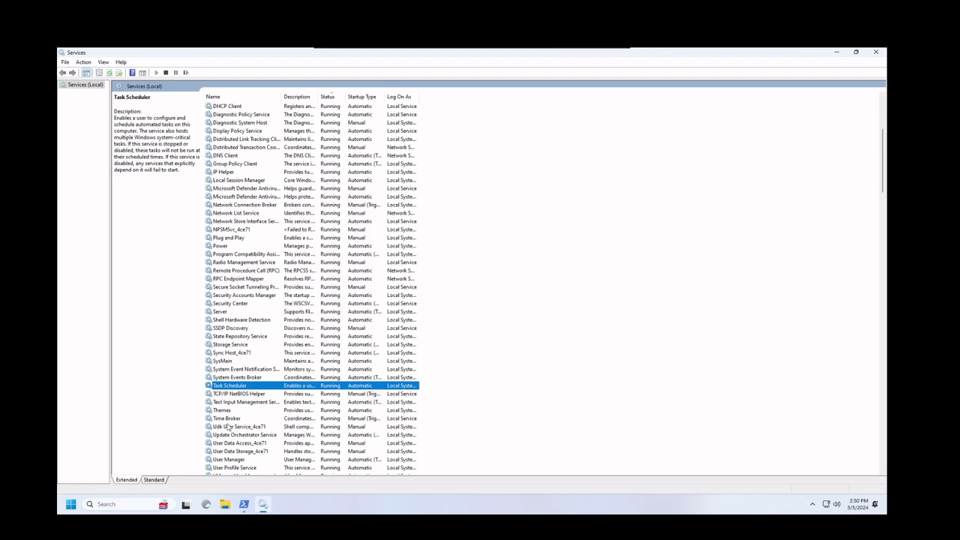
scroll(235, 446, "down", 3)
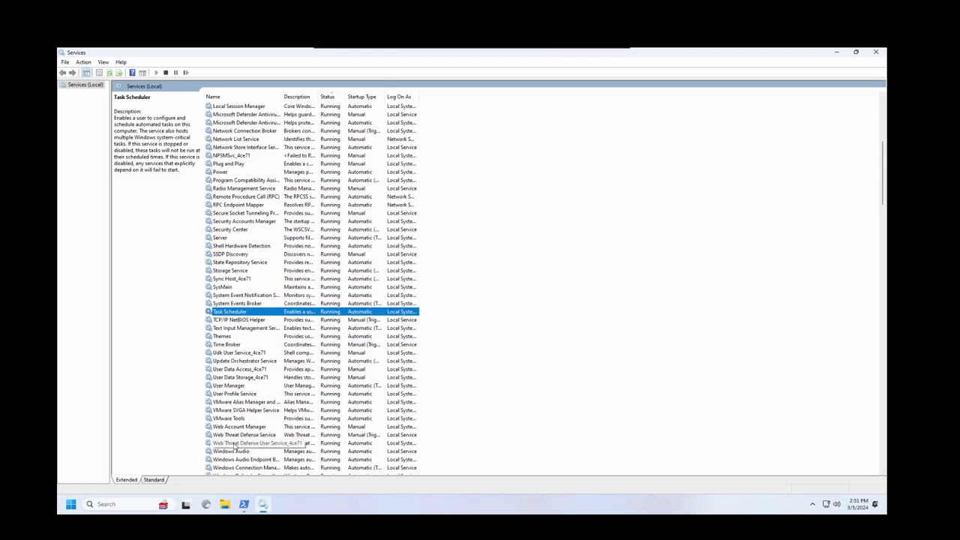
scroll(234, 445, "down", 1)
Set Windows Audio's startup type to Disabled, apply it, and stop the service.
left_click(252, 428)
right_click(253, 427)
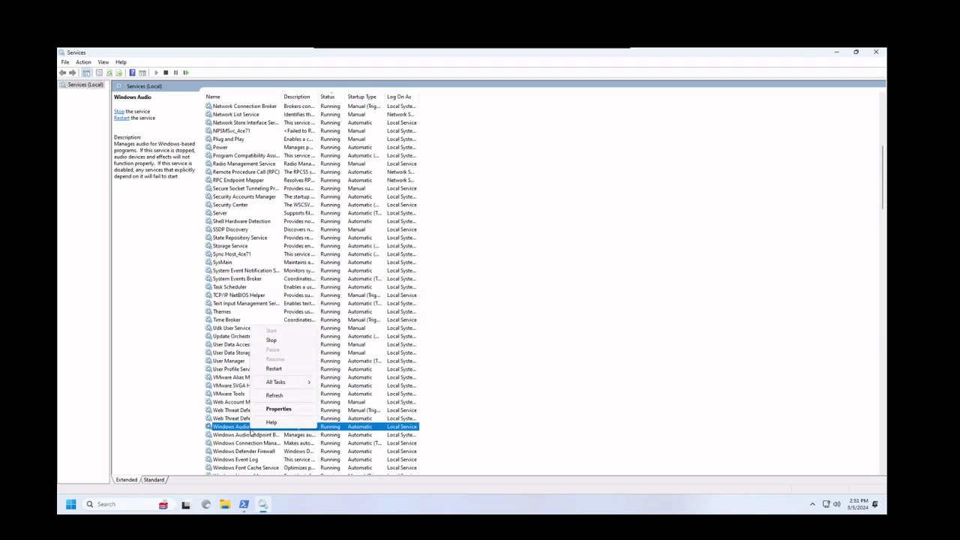
left_click(279, 408)
left_click(488, 264)
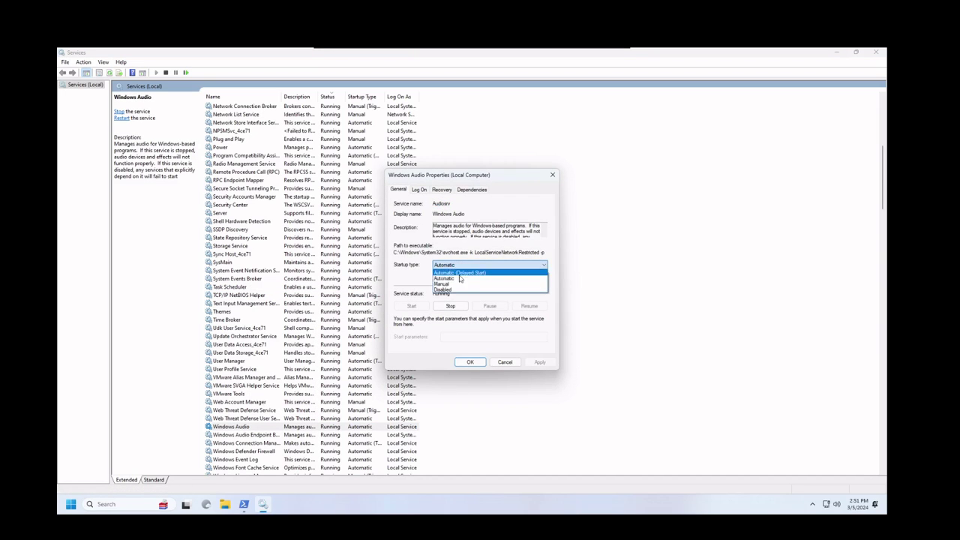
left_click(450, 289)
left_click(540, 363)
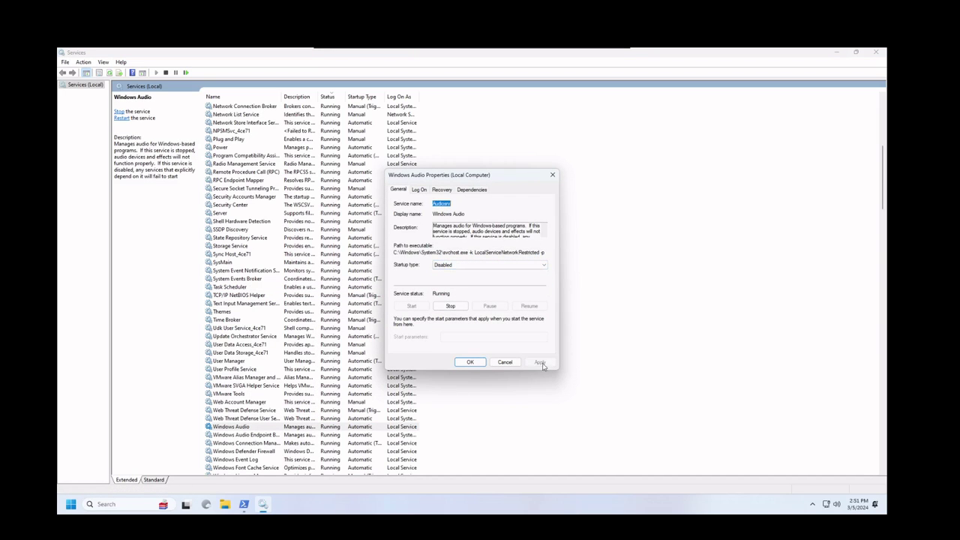
left_click(450, 306)
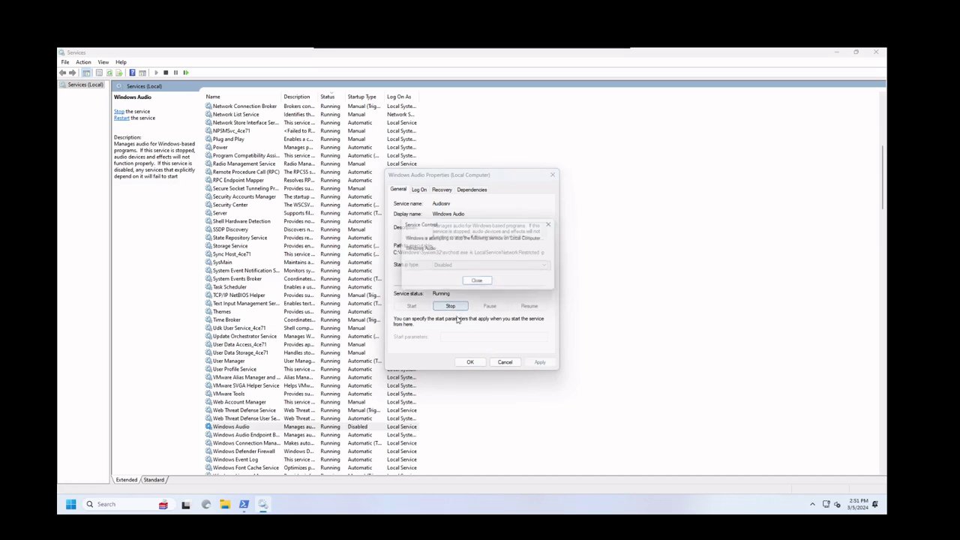
left_click(470, 363)
left_click(271, 426)
scroll(271, 426, "down", 2)
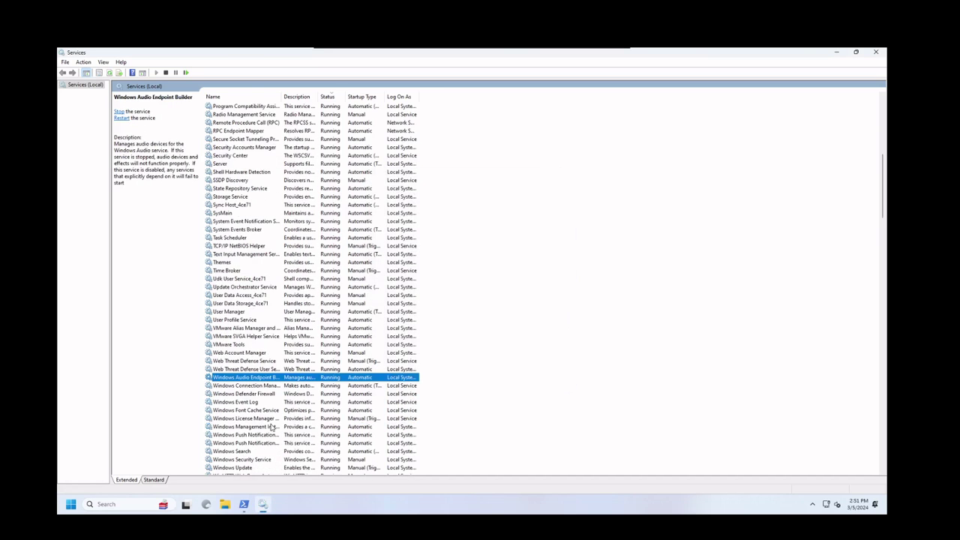